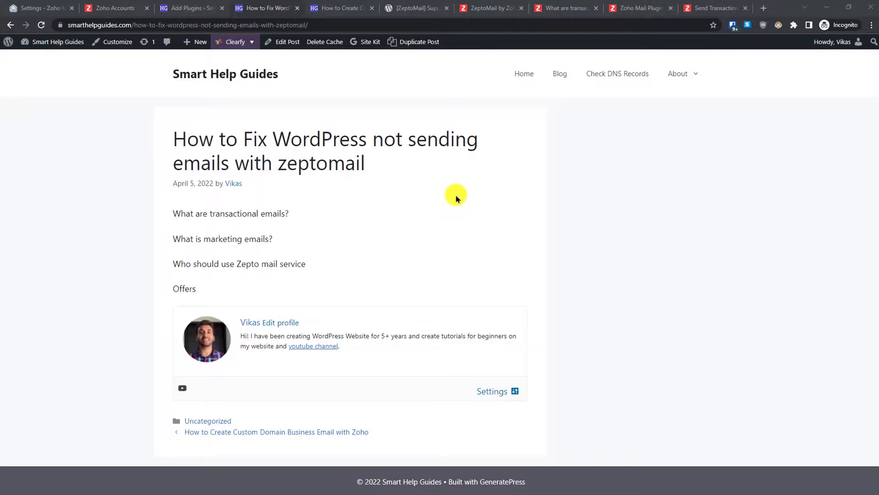
- Glance at the Zoho custom domain email article, then return to the WordPress not-sending-emails post
left_click(328, 7)
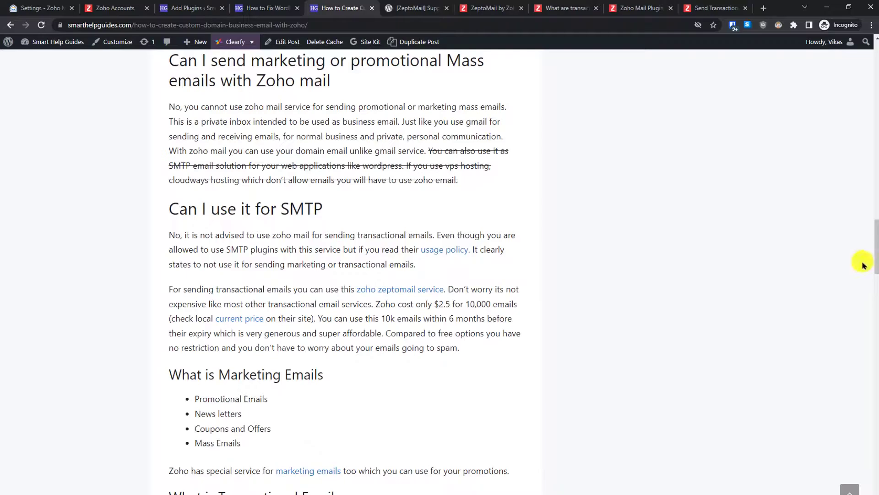
scroll(875, 251, "down", 10)
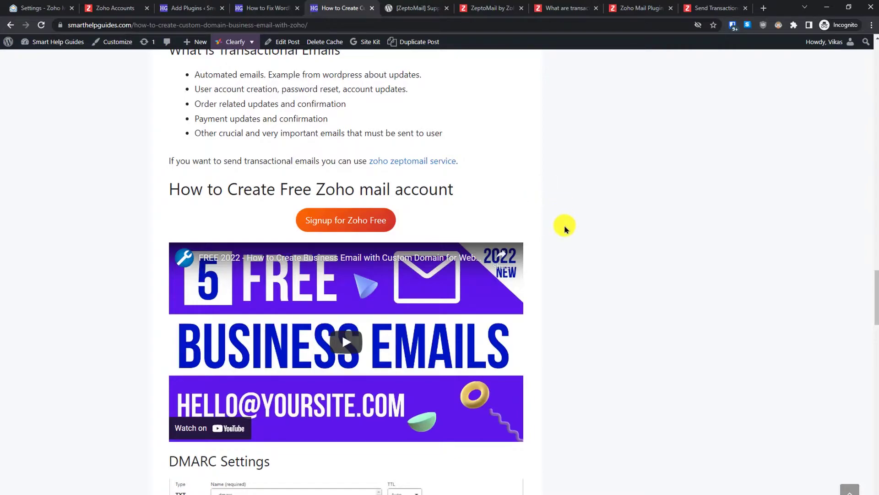
left_click(264, 8)
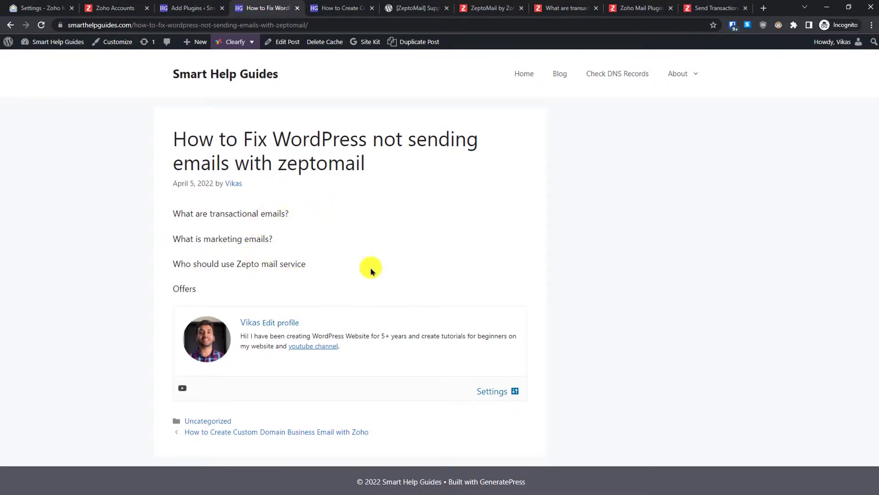
- Bring up the ZeptoMail pricing page and read the ₹150-per-credit pricing for 10,000 emails
left_click(488, 8)
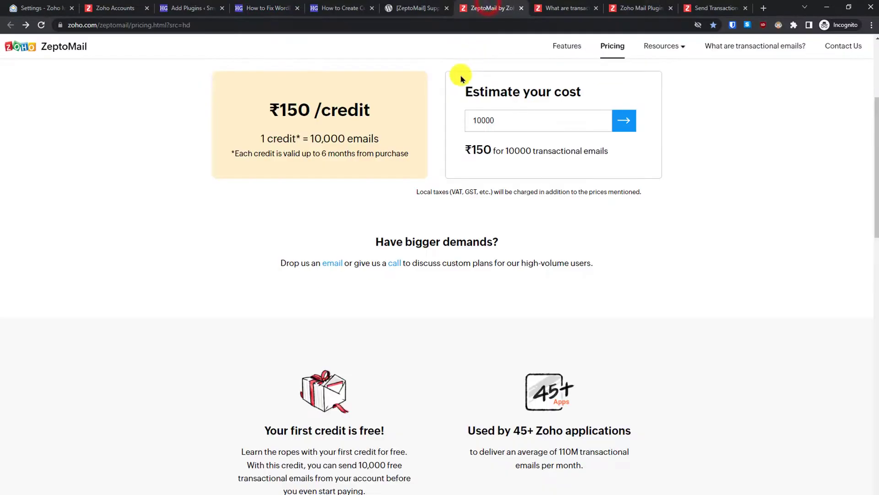
left_click_drag(876, 204, 876, 134)
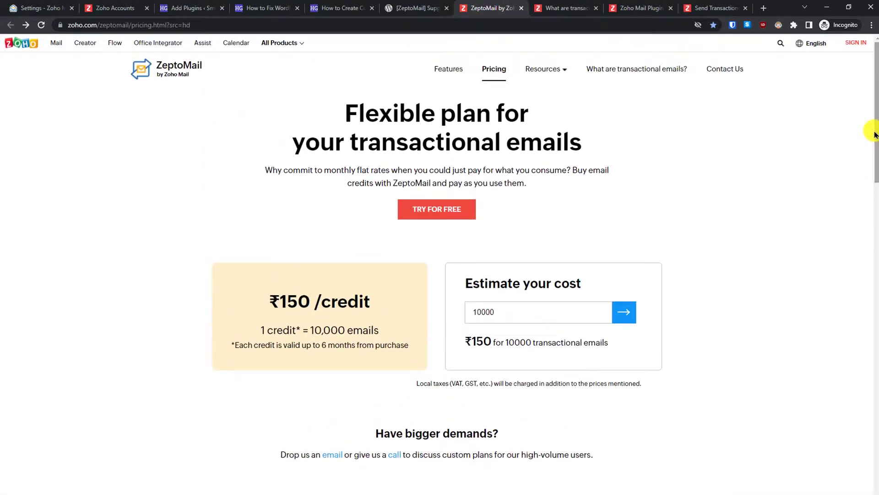
triple_click(869, 167)
left_click(783, 204)
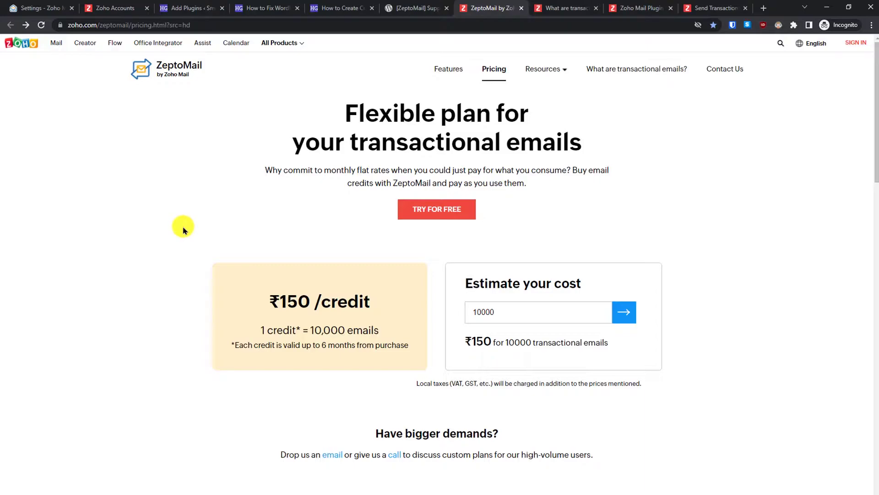
left_click_drag(874, 168, 874, 187)
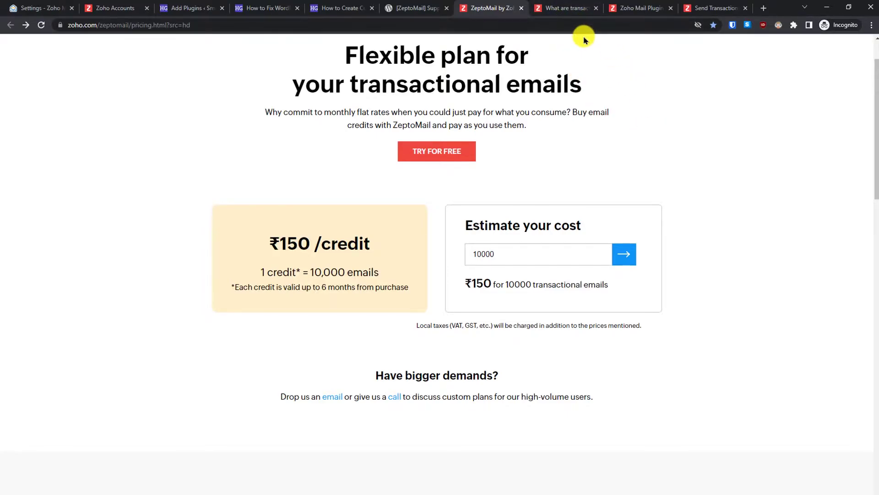
- Read through the 'What are transactional emails?' page and its email types, then return to the top
left_click(566, 7)
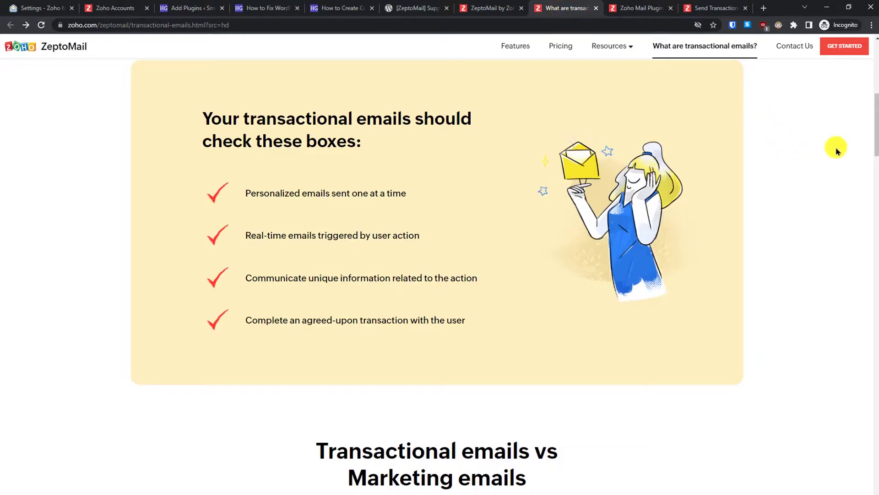
left_click_drag(874, 134, 875, 142)
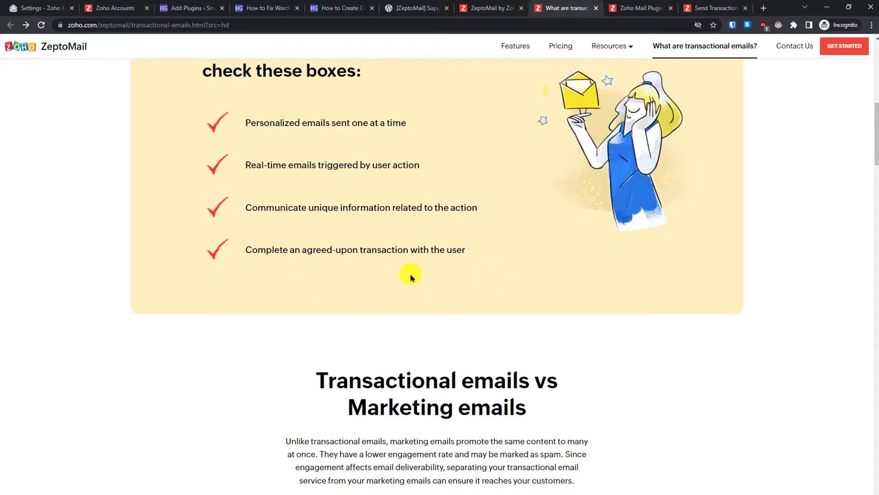
left_click_drag(875, 154, 876, 315)
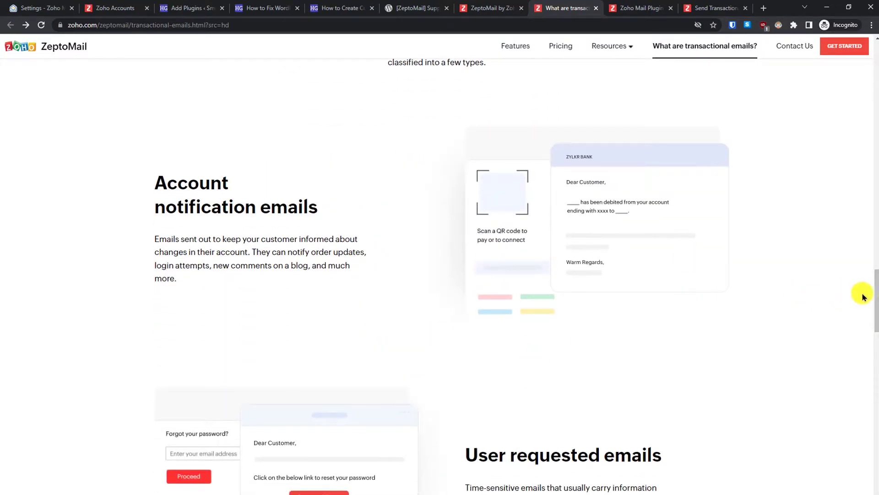
left_click_drag(873, 297, 875, 352)
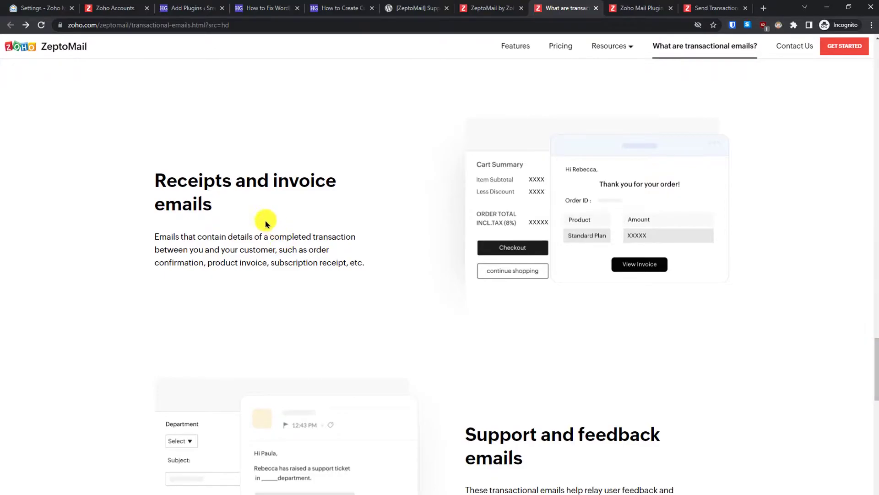
scroll(870, 353, "down", 6)
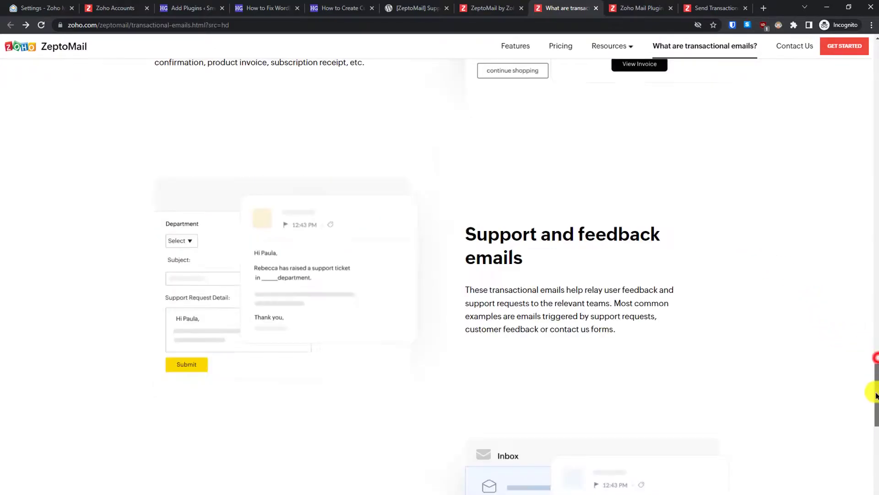
left_click_drag(877, 392, 877, 430)
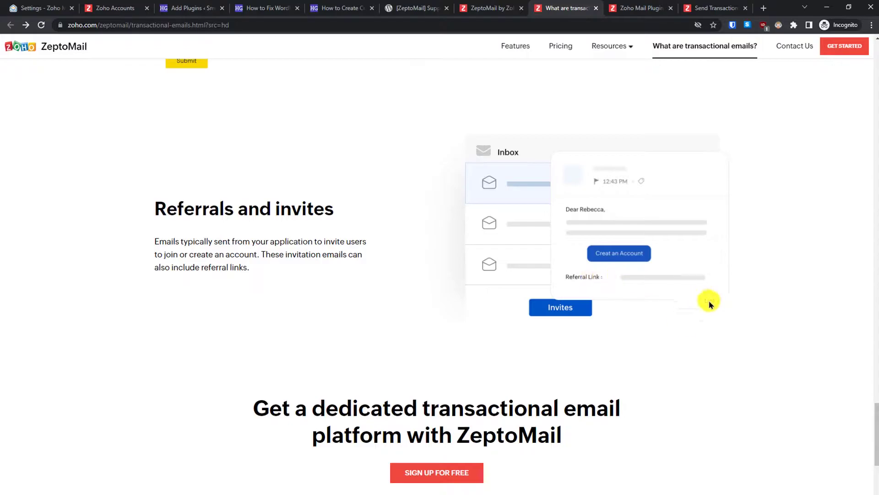
left_click_drag(875, 418, 844, 63)
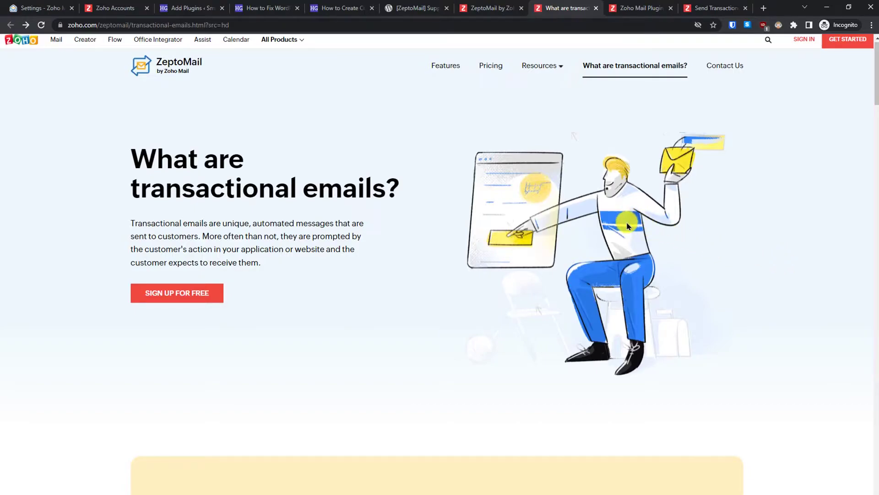
- Back on the pricing page, highlight the ₹150 per-credit price and start a free ZeptoMail sign-up
left_click(491, 8)
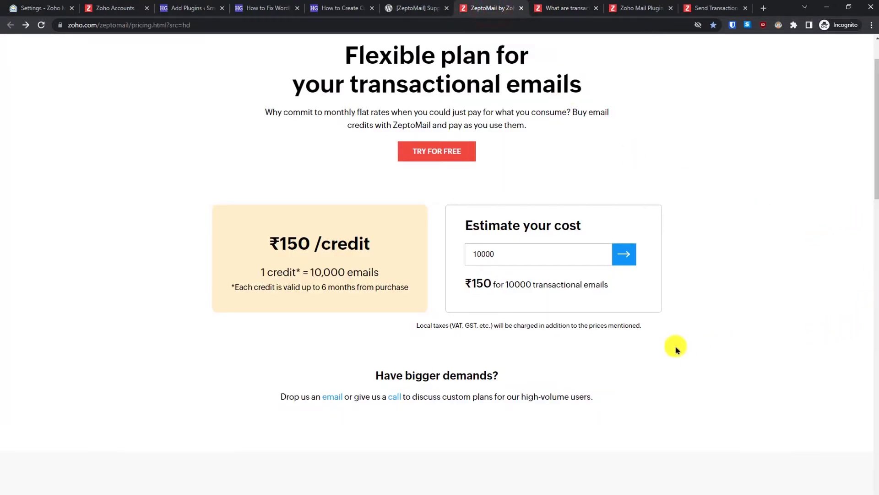
left_click_drag(875, 181, 872, 164)
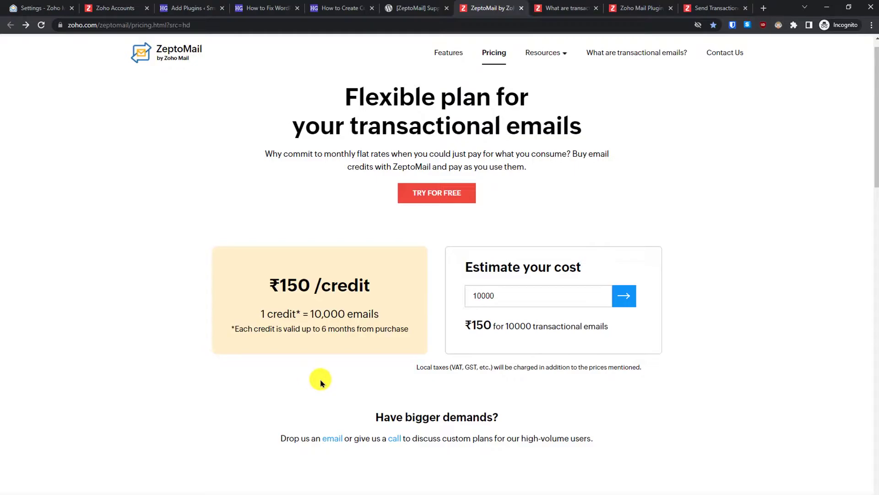
left_click_drag(271, 284, 315, 282)
left_click(319, 316)
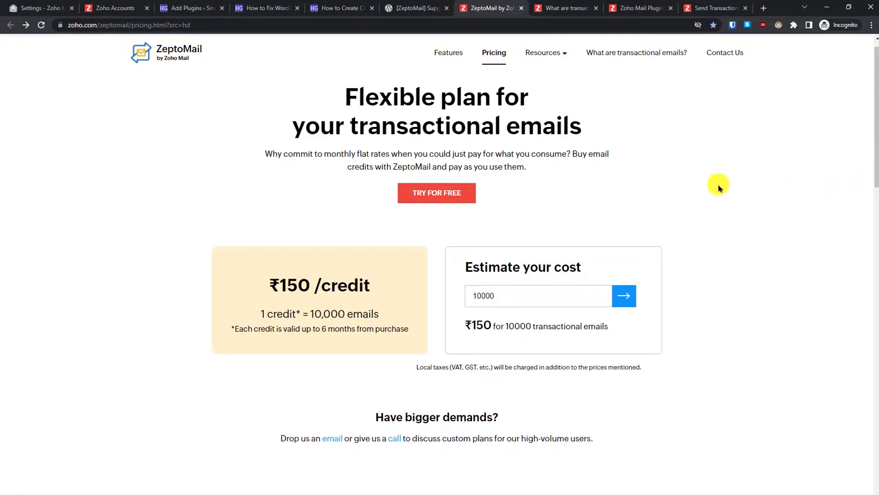
left_click(447, 193)
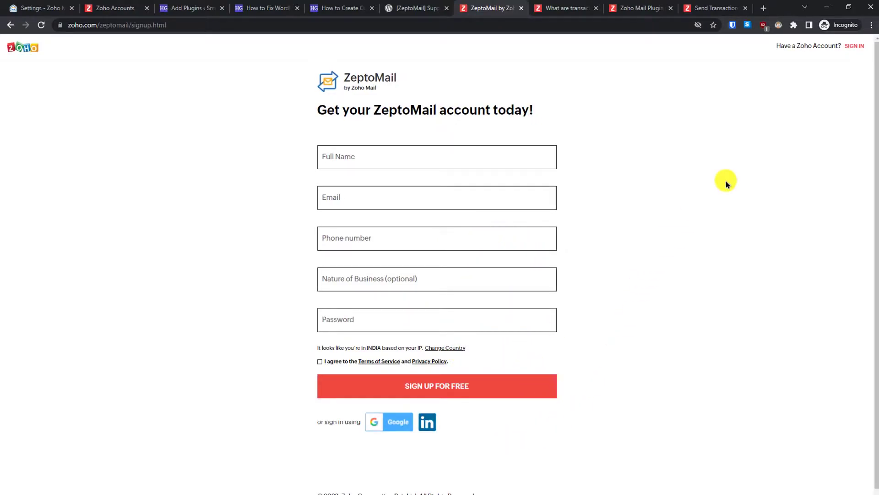
- Sign in with an existing Zoho account, agree to and review the Terms and Conditions, then begin setup
left_click(850, 47)
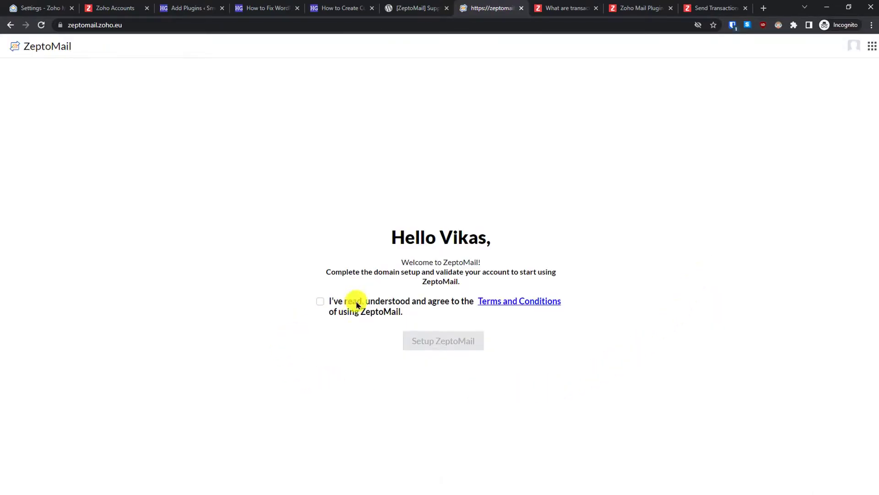
left_click(320, 301)
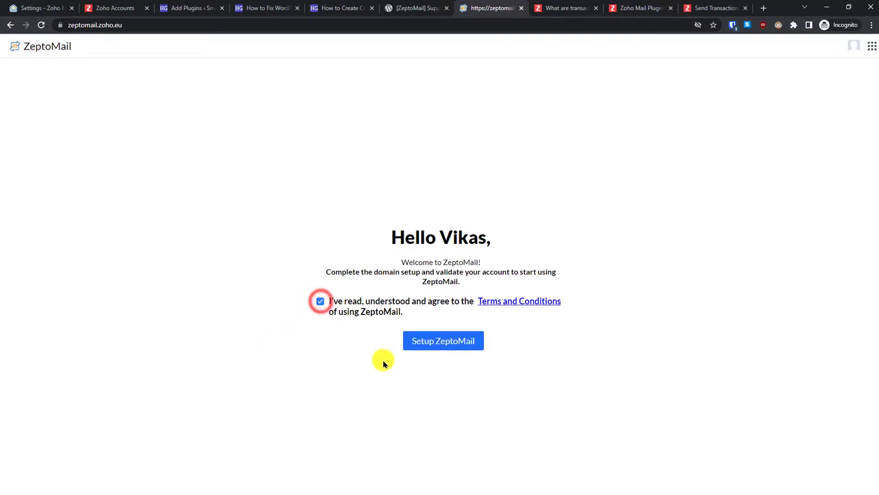
left_click(527, 301)
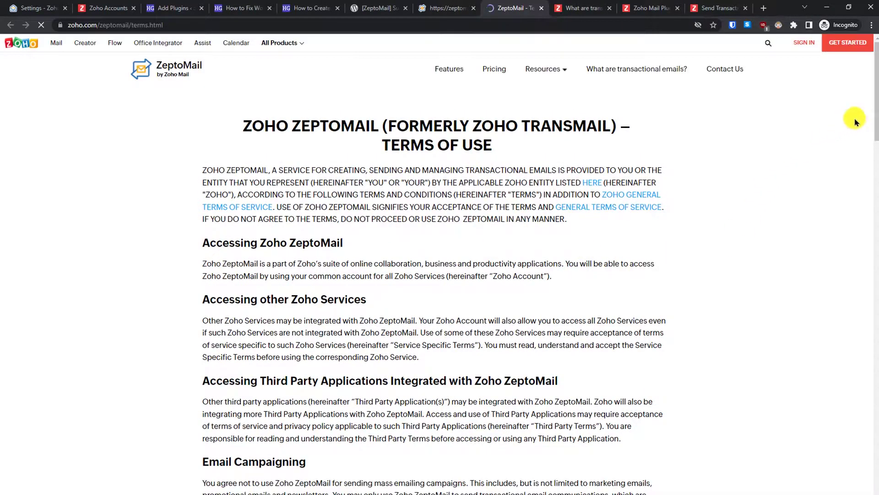
left_click_drag(875, 114, 866, 256)
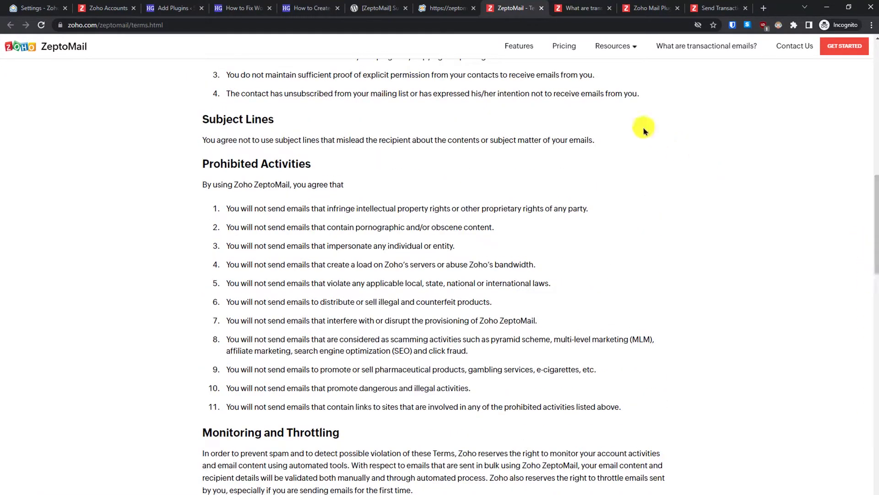
left_click(456, 7)
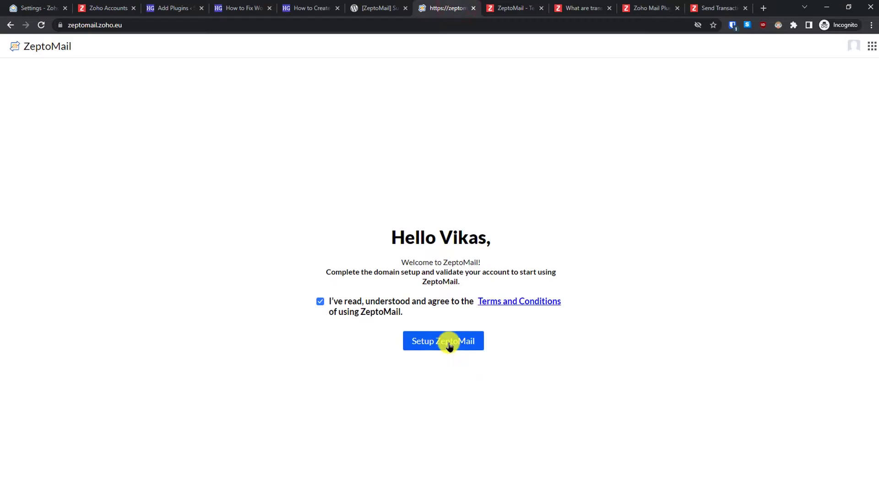
left_click(448, 342)
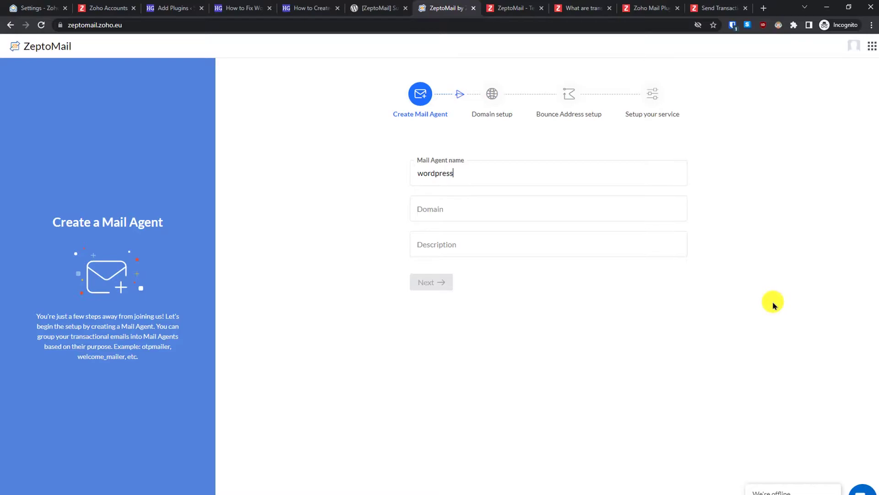
- Enter smarthelpguides.com as the mail agent's domain and continue to domain setup
left_click(670, 211)
type("smarthe")
type("lpguides.com")
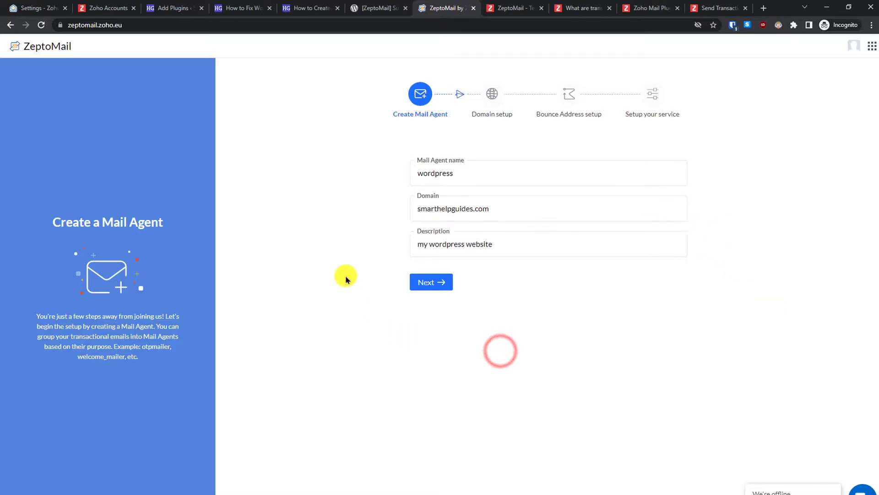
left_click(429, 285)
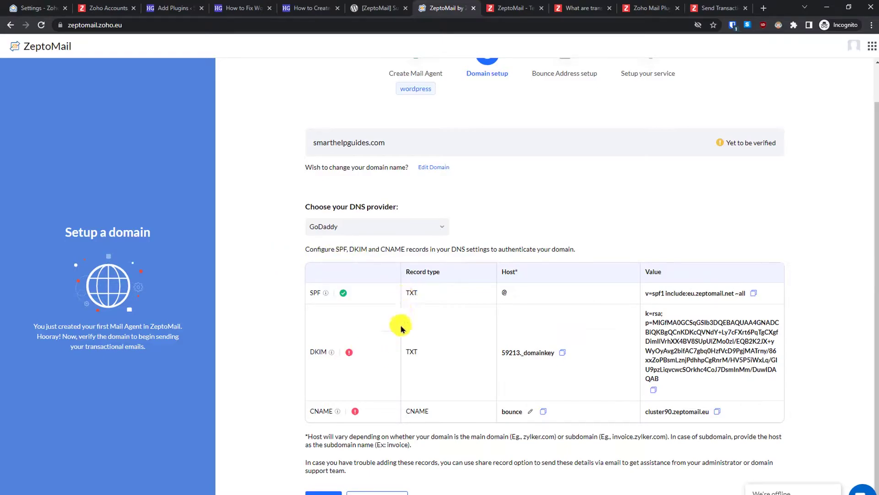
- Choose CloudFlare as the DNS provider and review the listed SPF, DKIM and CNAME records
left_click(378, 231)
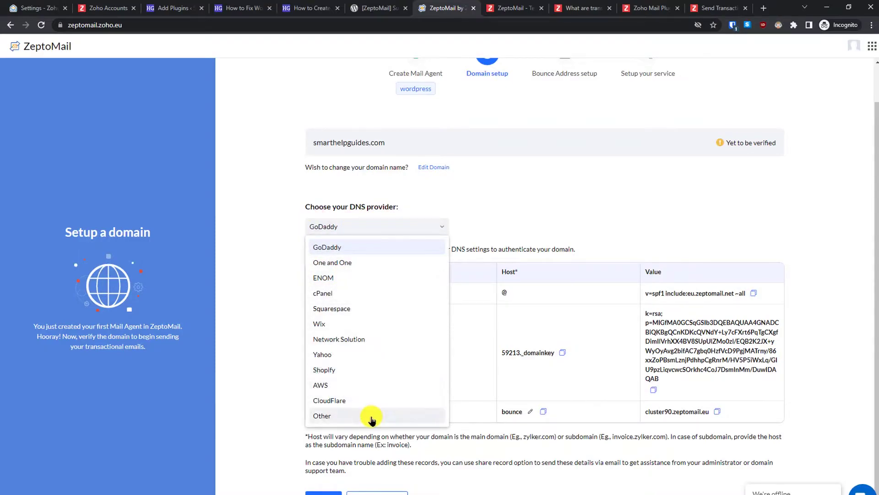
left_click(343, 400)
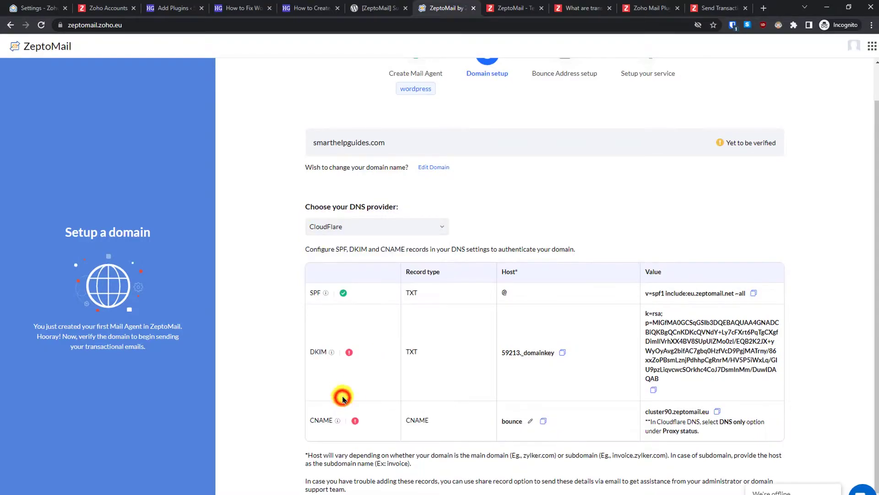
left_click(383, 228)
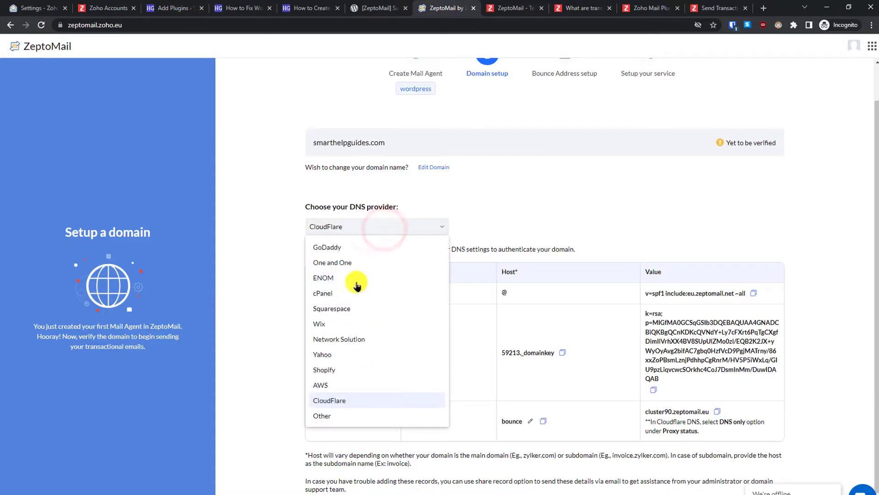
left_click(361, 398)
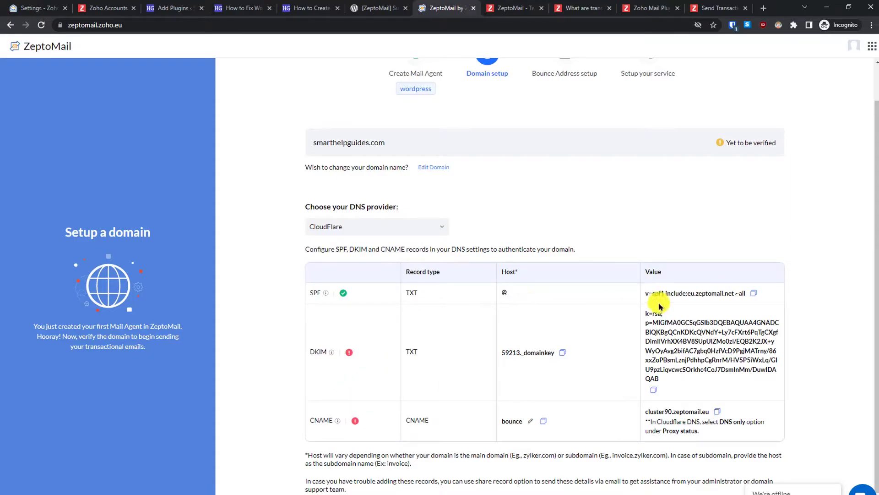
left_click_drag(872, 244, 876, 271)
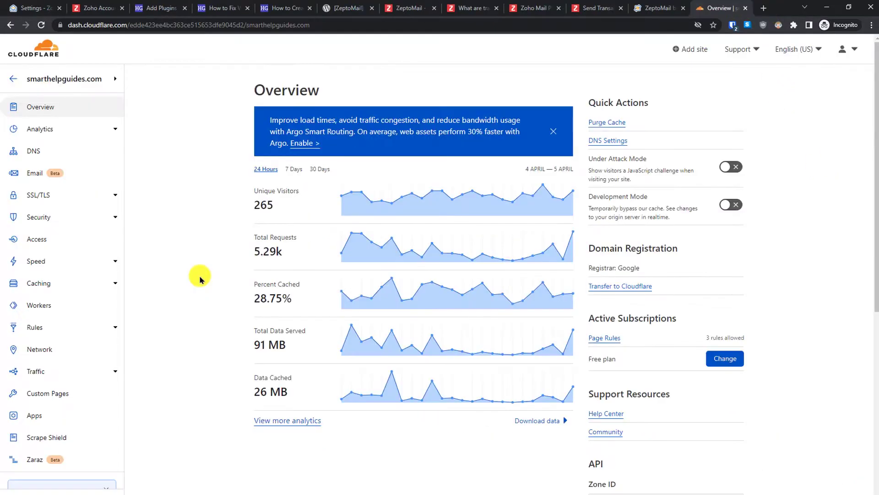
- Open Cloudflare's DNS records for smarthelpguides.com and copy ZeptoMail's SPF value
left_click(37, 152)
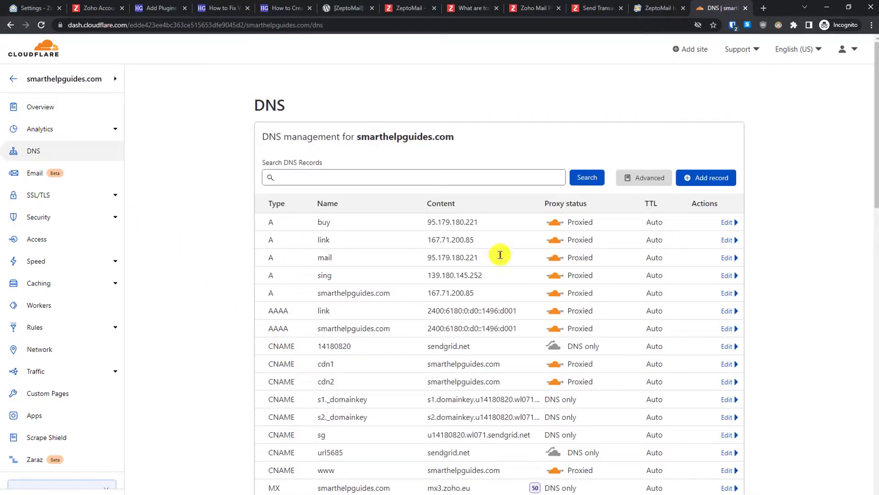
left_click(641, 8)
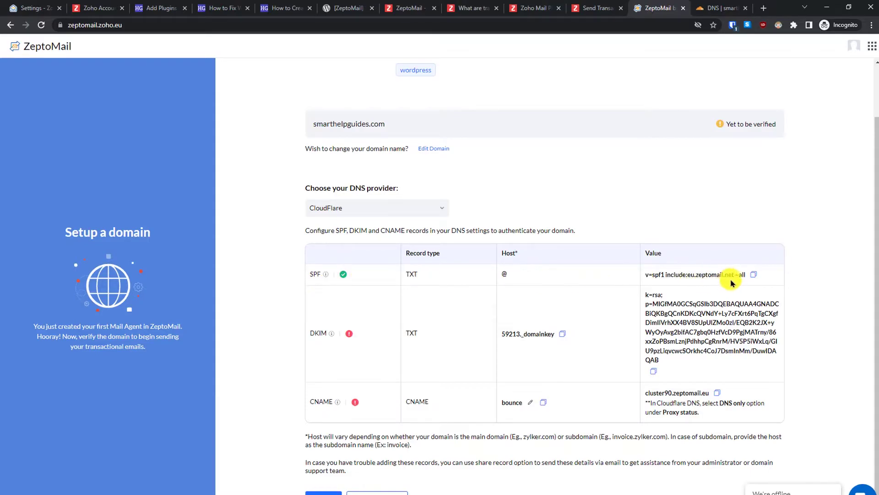
left_click(754, 275)
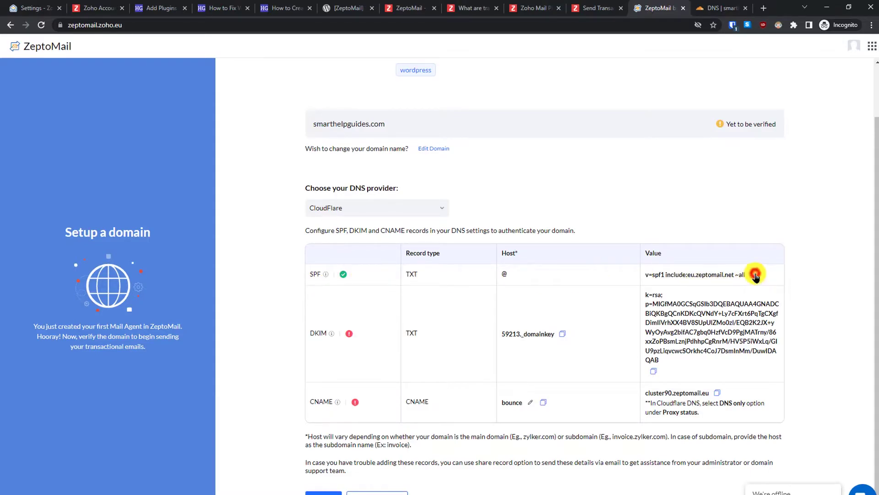
left_click(709, 5)
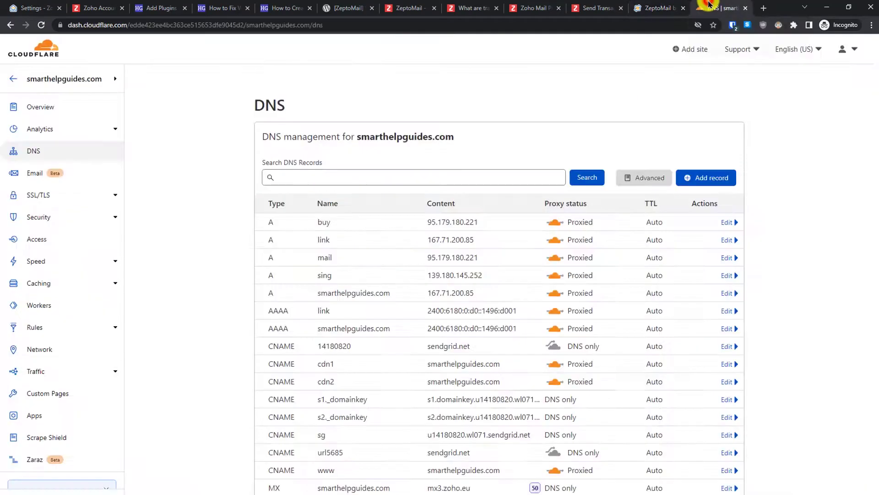
left_click_drag(875, 182, 876, 195)
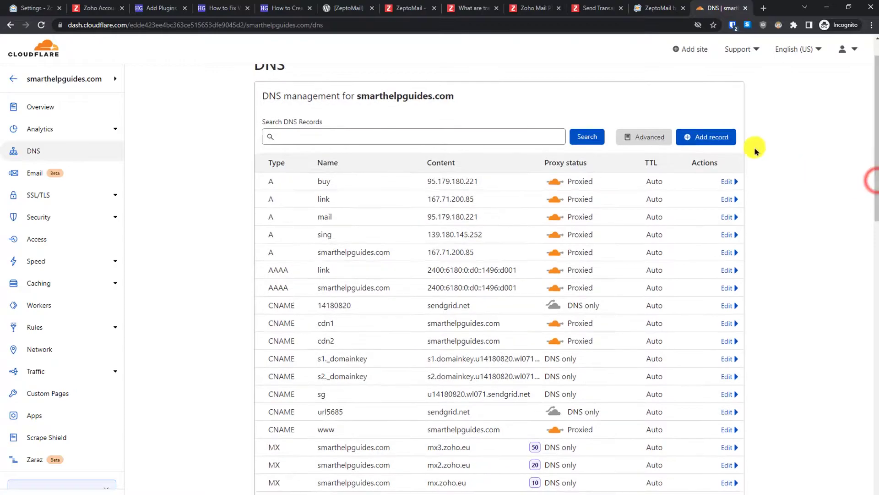
- Start a new SPF record named @ with the copied ZeptoMail SPF value as content
left_click(717, 139)
left_click(273, 192)
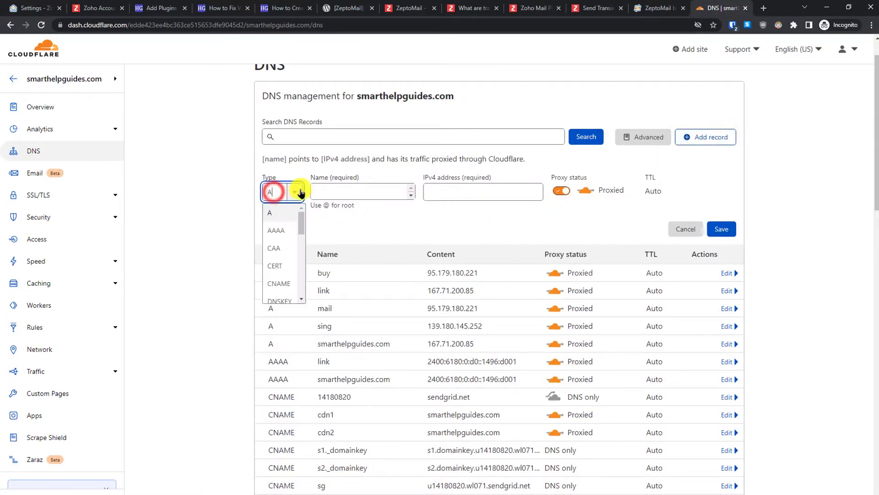
left_click_drag(301, 213, 303, 265)
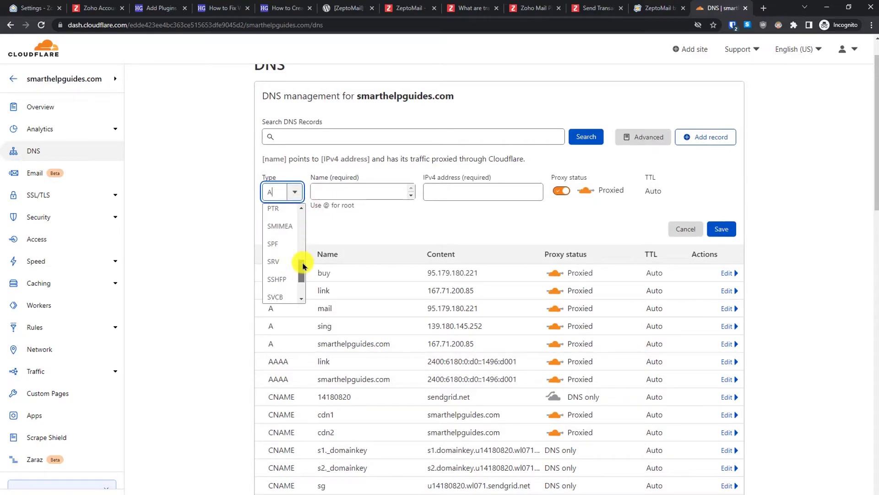
left_click(274, 244)
left_click(337, 190)
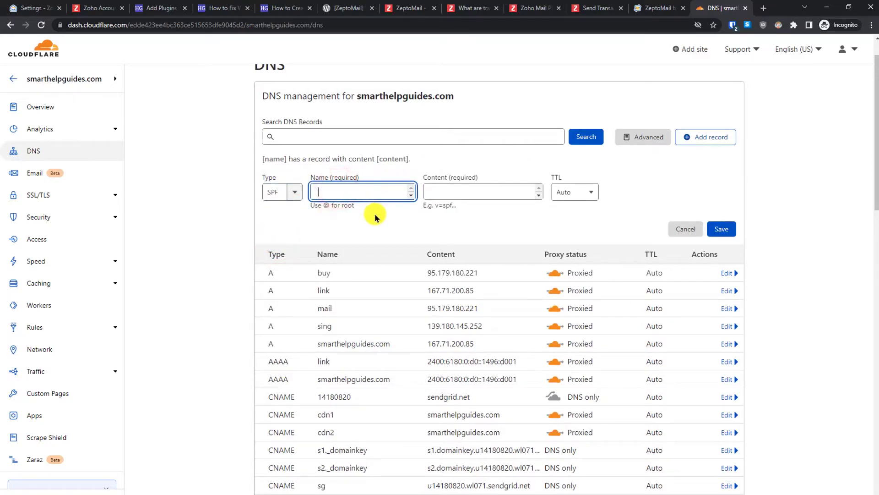
type("@")
left_click(450, 189)
right_click(453, 187)
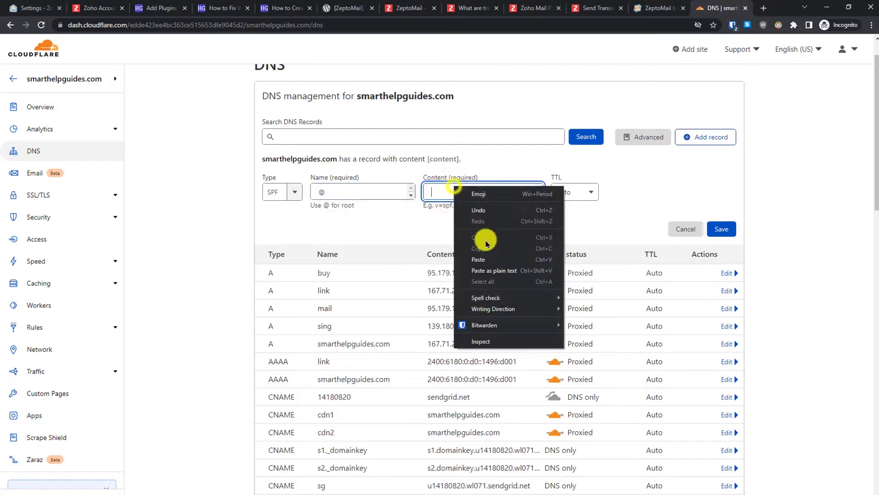
left_click(489, 266)
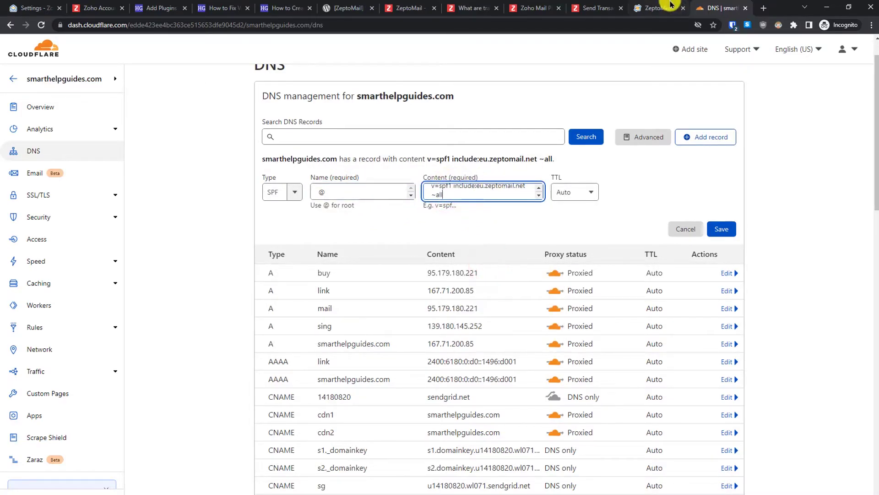
- Check the SPF details in ZeptoMail, change the new record's type to TXT, and paste the value
left_click(667, 7)
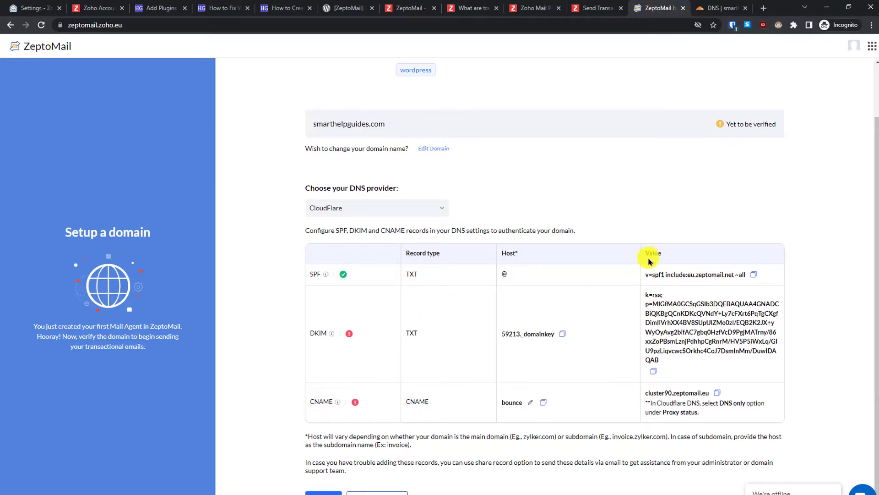
left_click(720, 8)
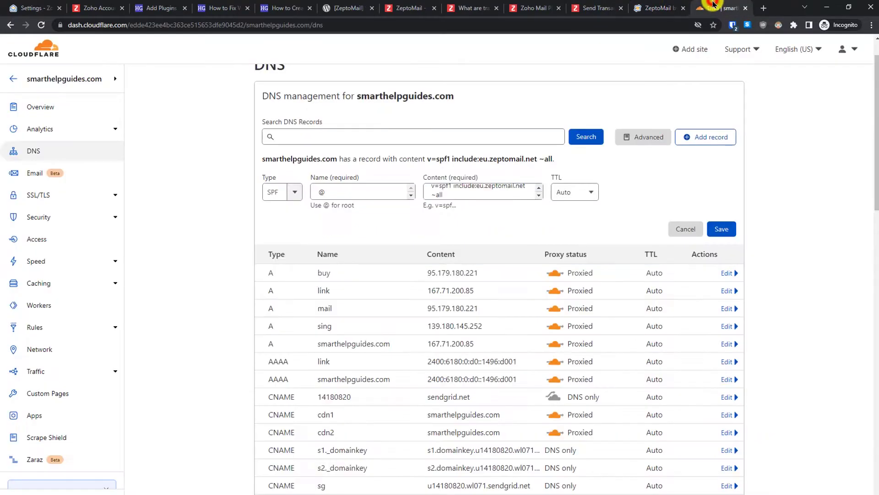
left_click(298, 193)
left_click(301, 270)
left_click(272, 283)
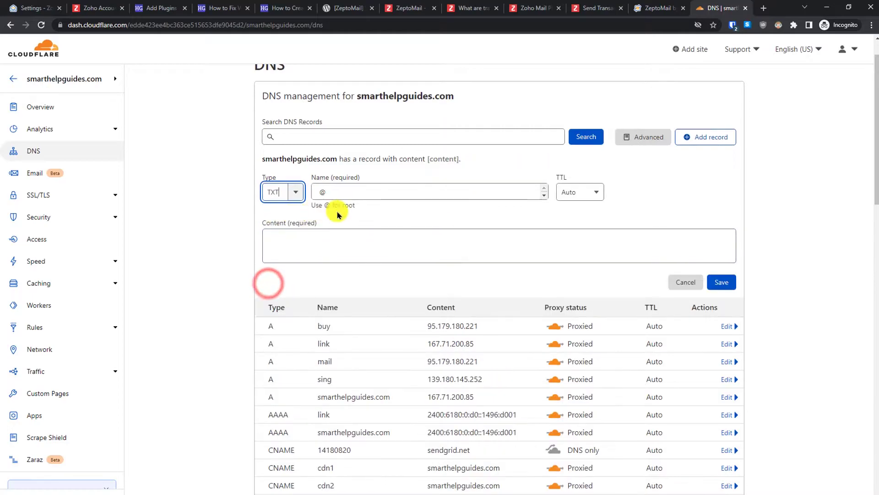
left_click(423, 248)
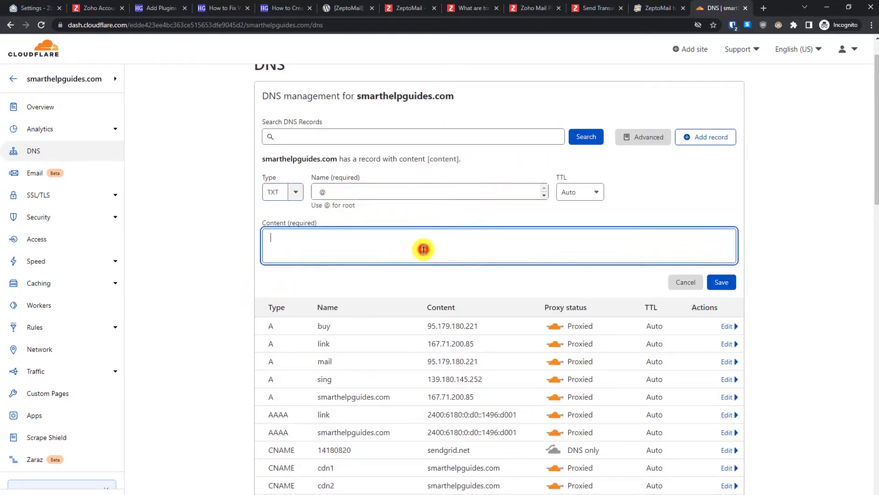
key("ctrl+v")
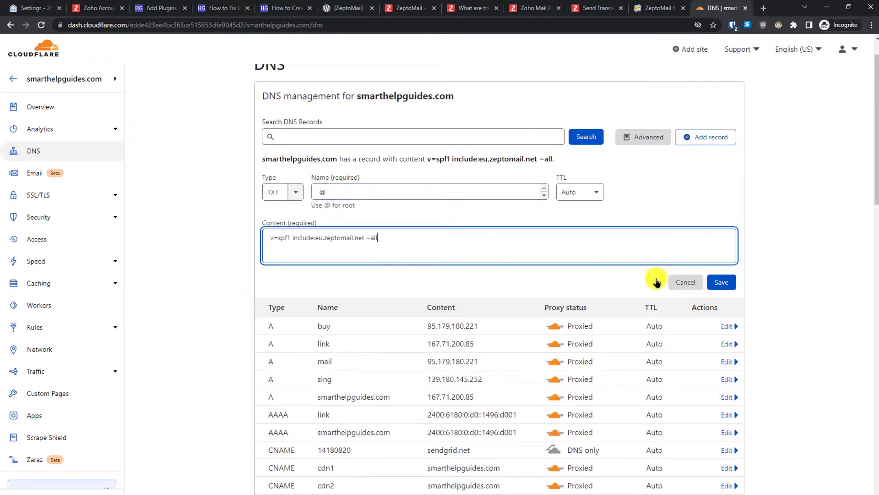
left_click_drag(875, 191, 876, 303)
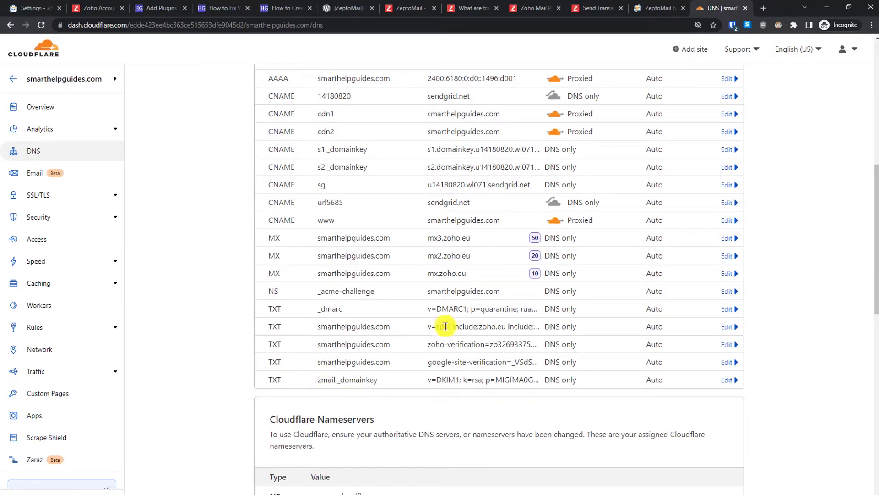
- Edit the existing v=spf1 TXT record to add include:eu.zeptomail.net and save it
left_click(733, 328)
left_click(495, 410)
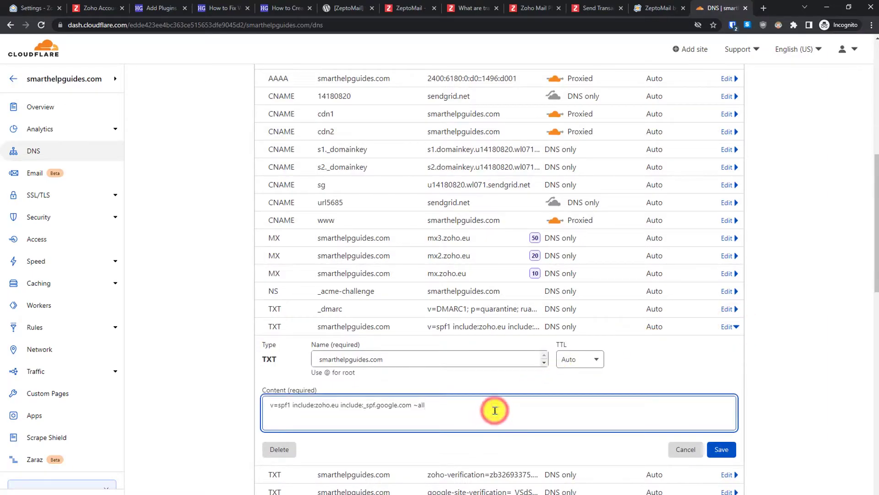
key("ctrl+a")
key("ctrl+v")
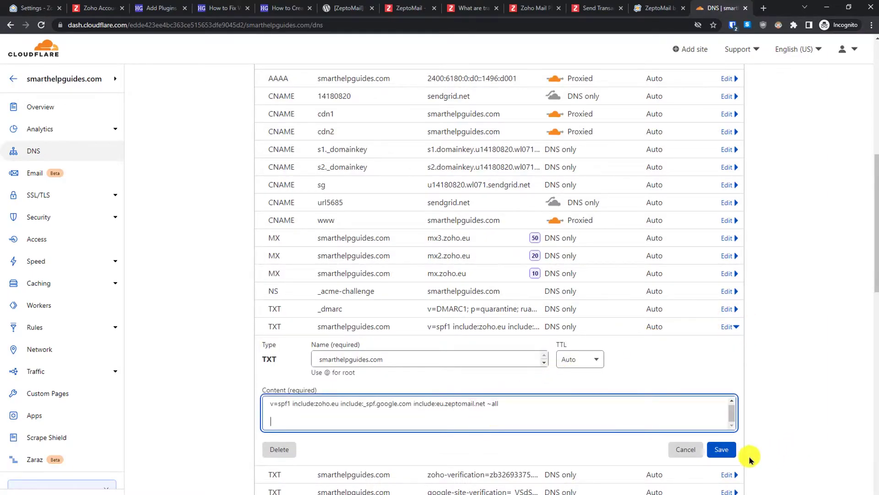
left_click(722, 450)
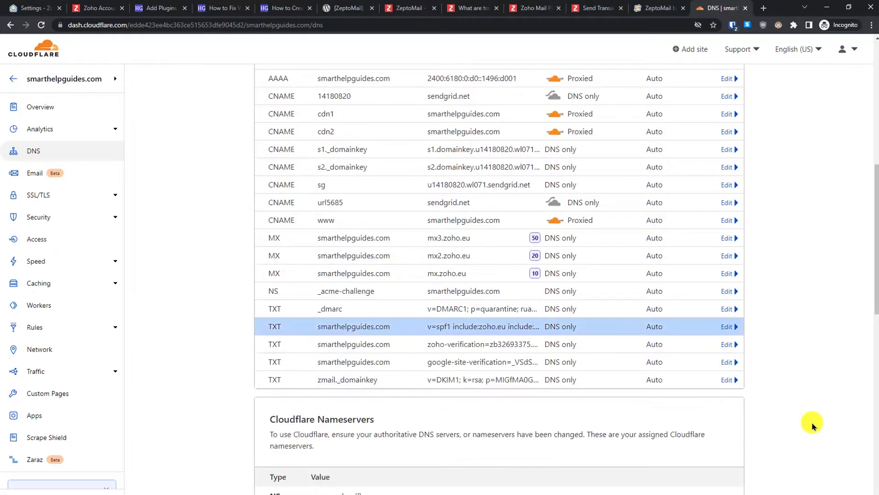
left_click(649, 7)
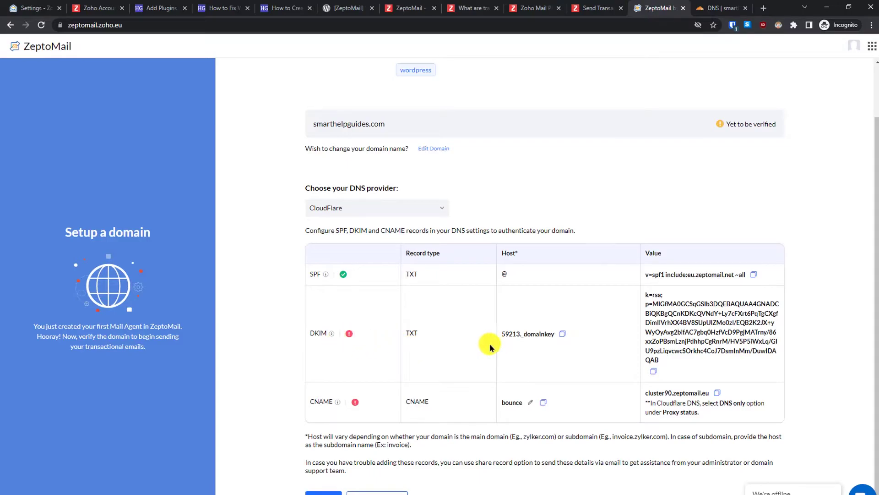
- Set the Cloudflare record name to the copied DKIM host 59213._domainkey
left_click(563, 334)
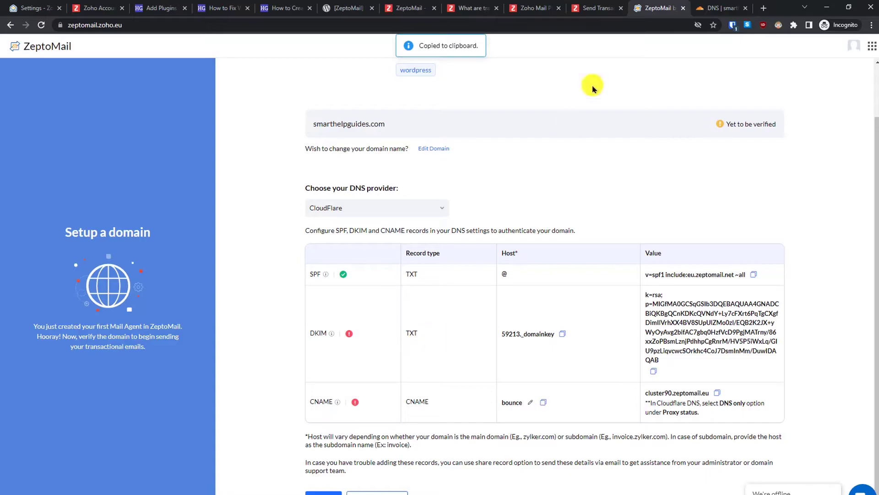
left_click(728, 5)
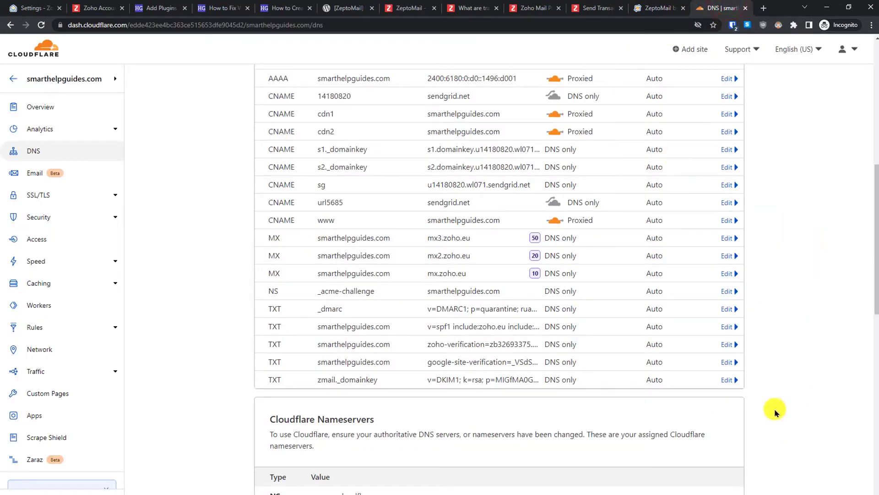
left_click_drag(875, 220, 875, 137)
scroll(875, 154, "up", 2)
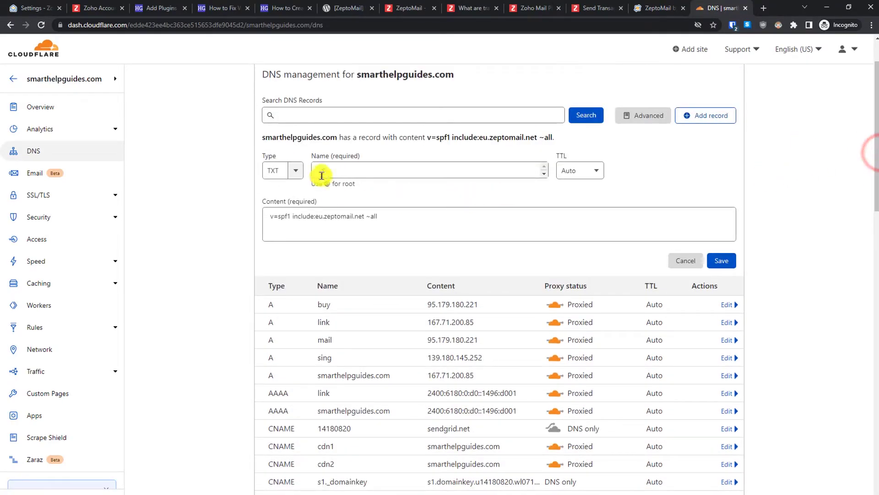
double_click(361, 168)
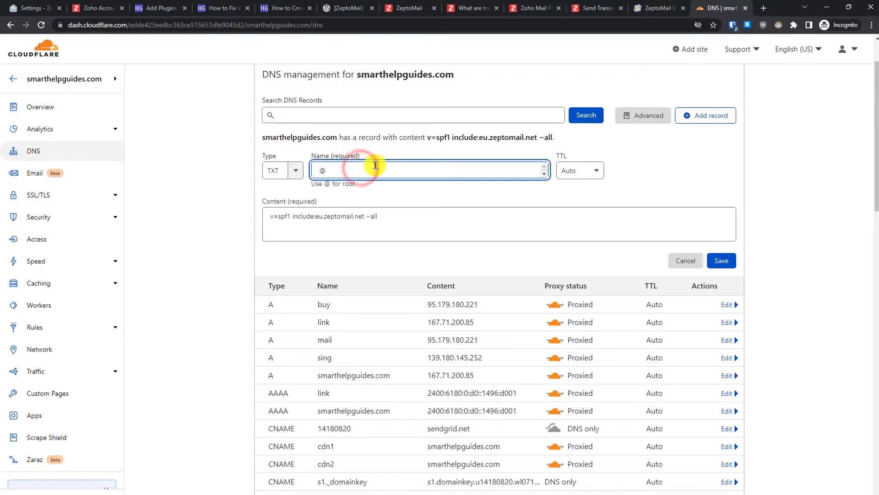
key("ctrl+v")
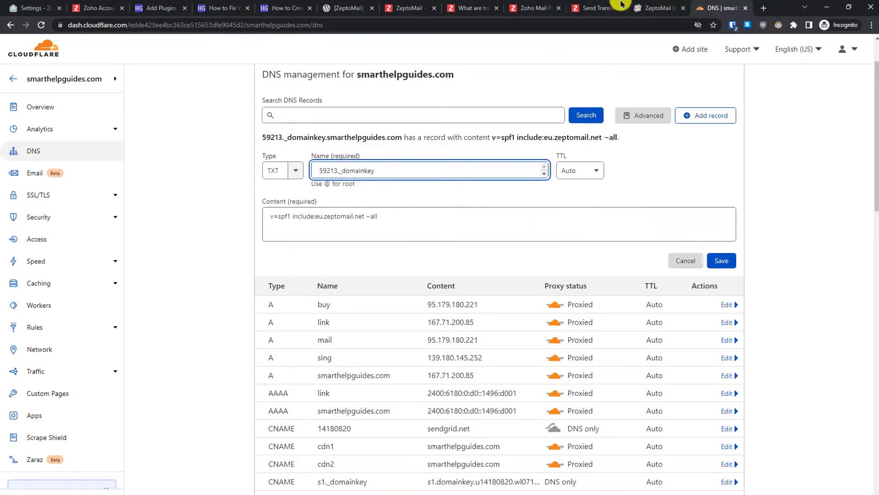
- Paste ZeptoMail's DKIM key as the record content and save the TXT record
left_click(652, 8)
left_click(653, 371)
left_click(722, 8)
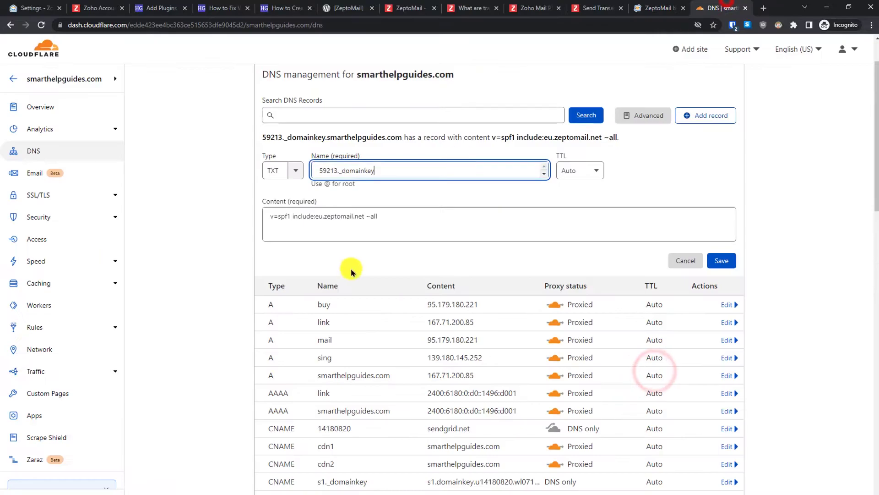
triple_click(400, 216)
key("ctrl+v")
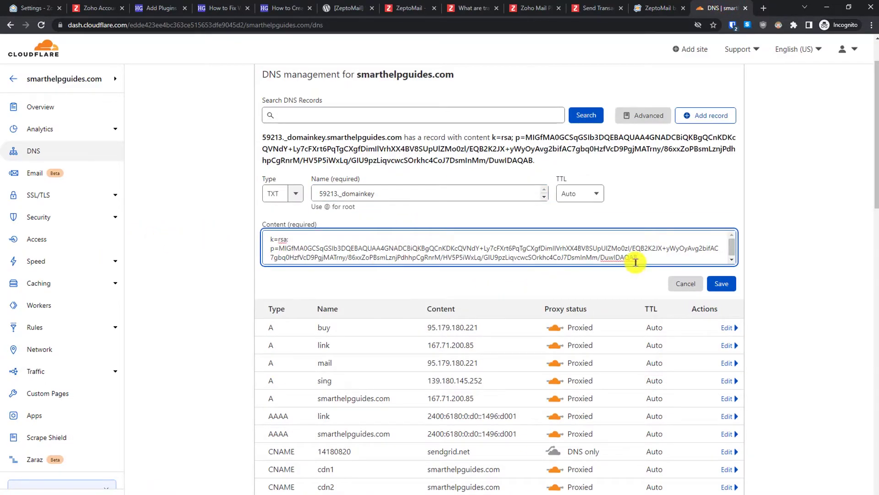
left_click(720, 284)
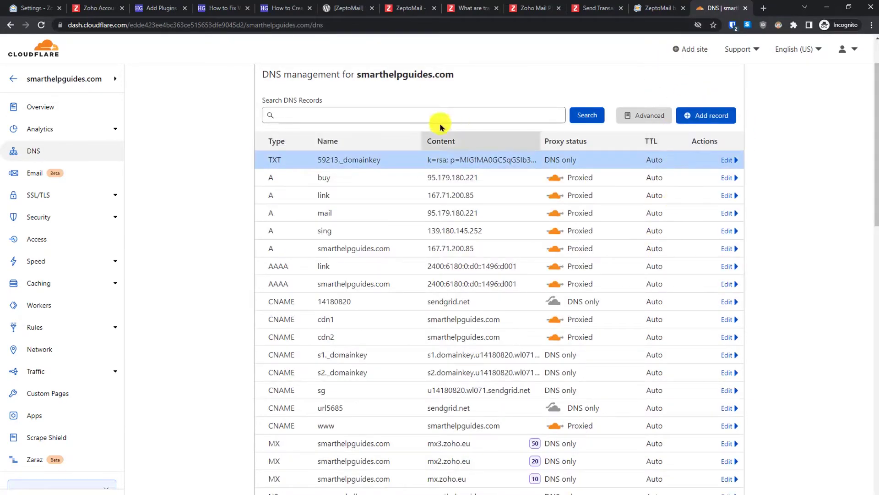
left_click(646, 10)
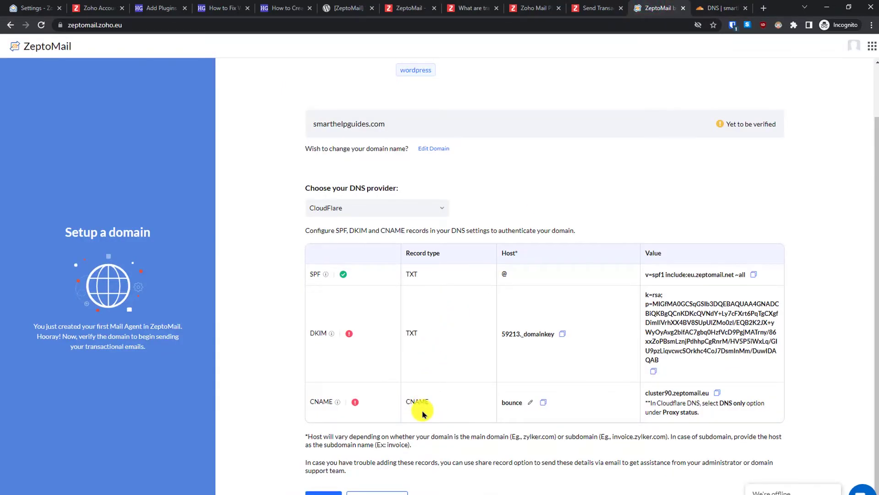
- Start a new CNAME record in Cloudflare named bounce
left_click(544, 403)
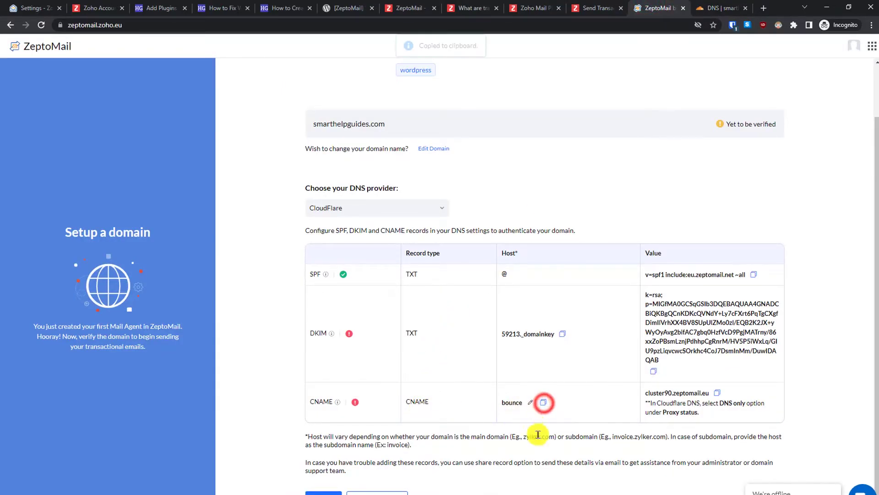
left_click(710, 5)
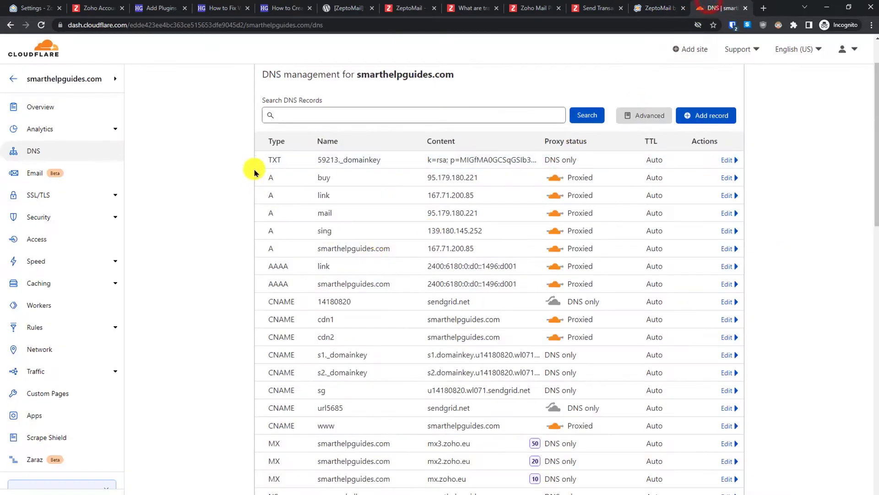
left_click(710, 110)
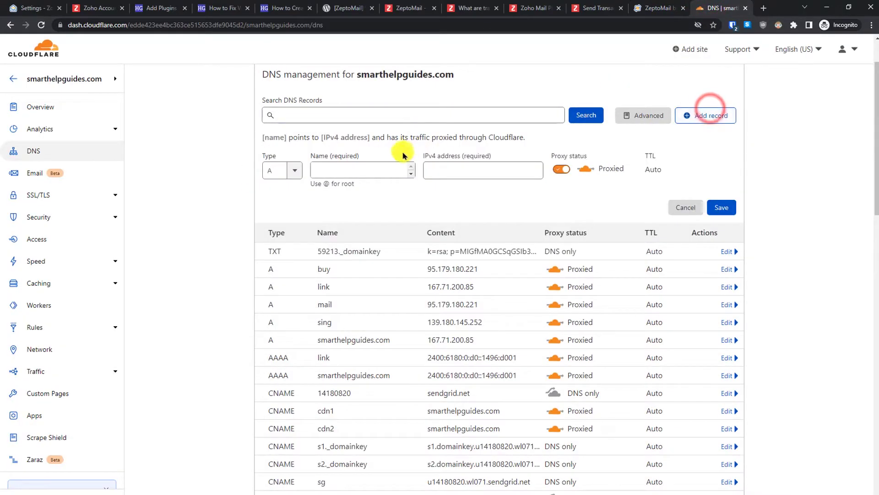
left_click(296, 170)
type("Acn")
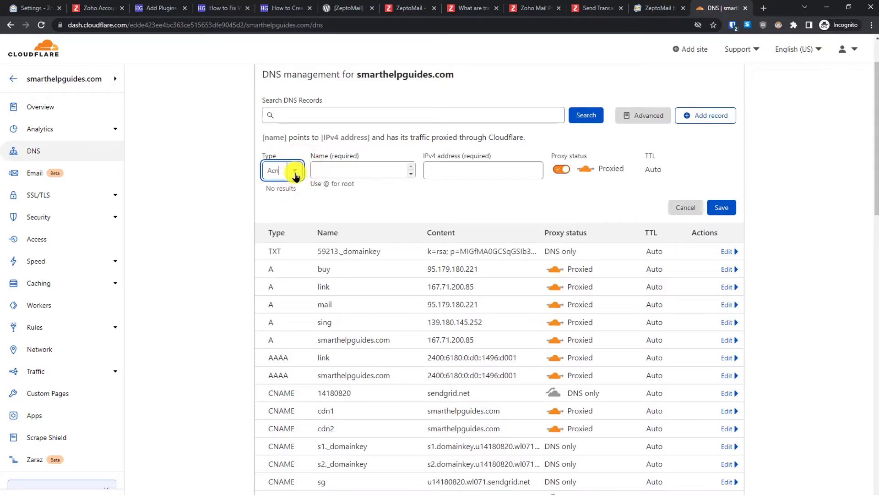
key("BackSpace")
type("c")
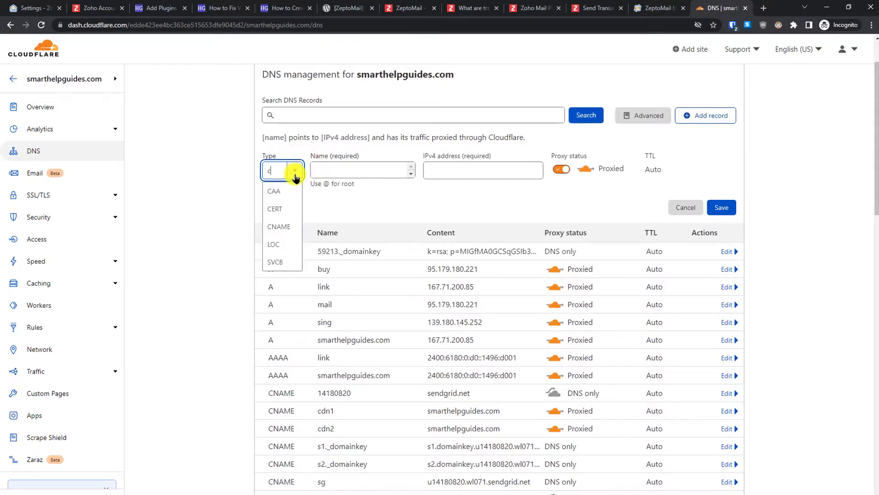
type("n")
left_click(287, 189)
left_click(349, 171)
type("bounce")
- Set the bounce target to cluster90.zeptomail.eu, make it DNS only, and save the record
left_click(641, 6)
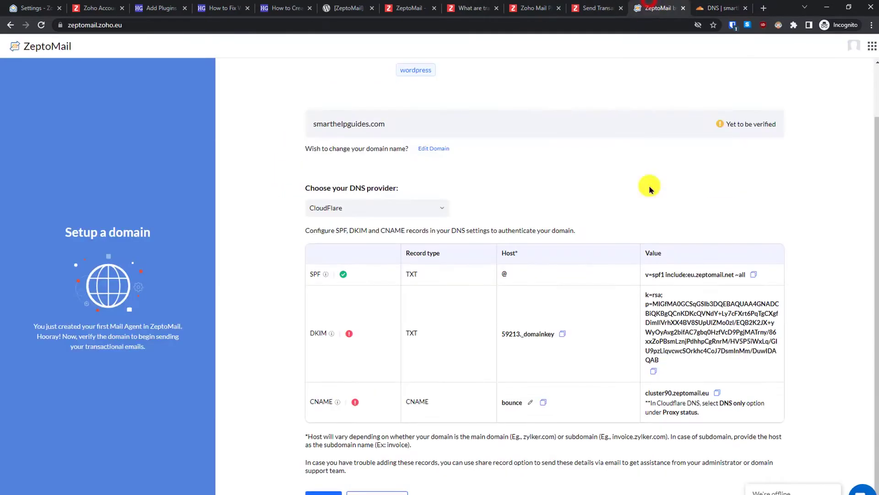
left_click(717, 393)
left_click(728, 6)
left_click(503, 171)
key("ctrl+v")
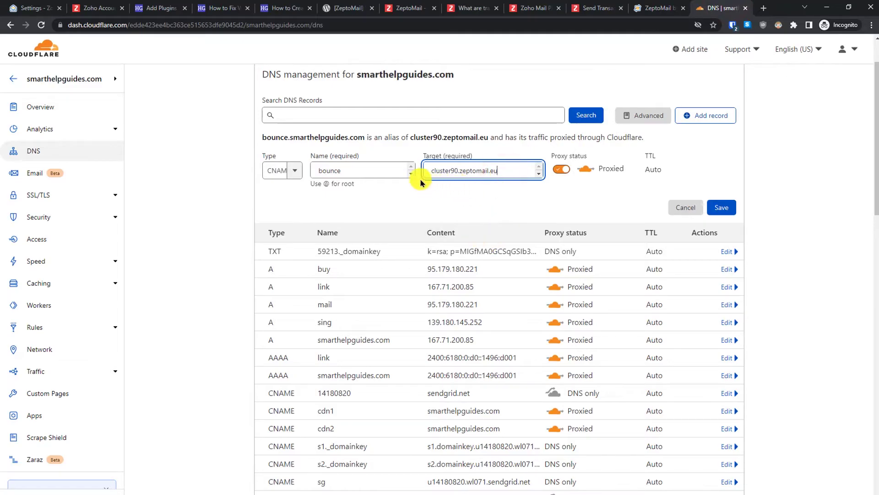
left_click(562, 171)
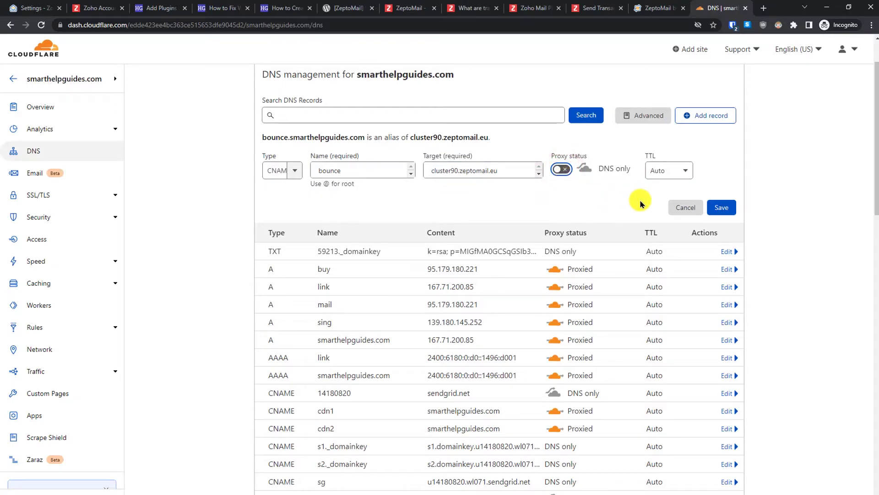
left_click(715, 209)
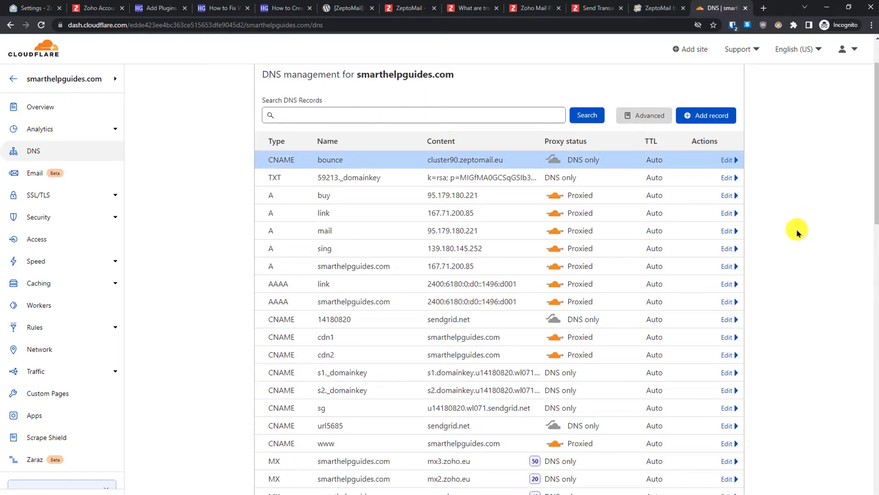
left_click(662, 8)
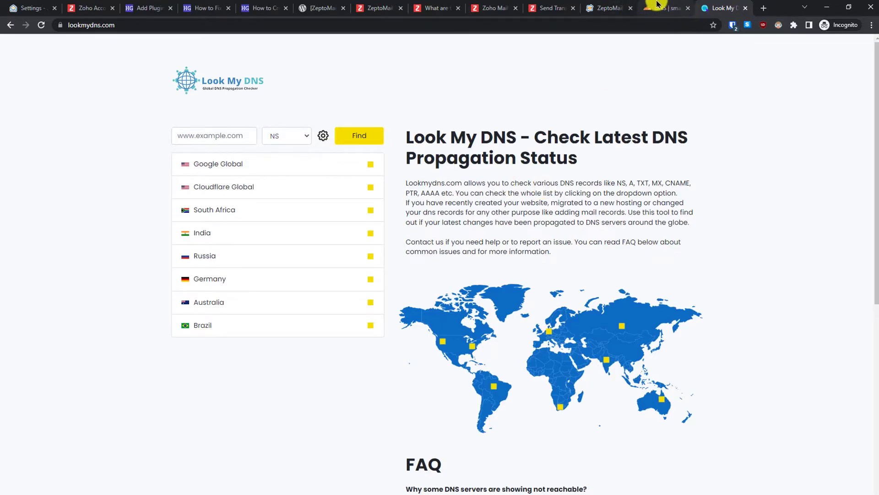
- Paste the DKIM host 59213._domainkey.smarthelpguides.com into Look My DNS's lookup field
left_click(612, 8)
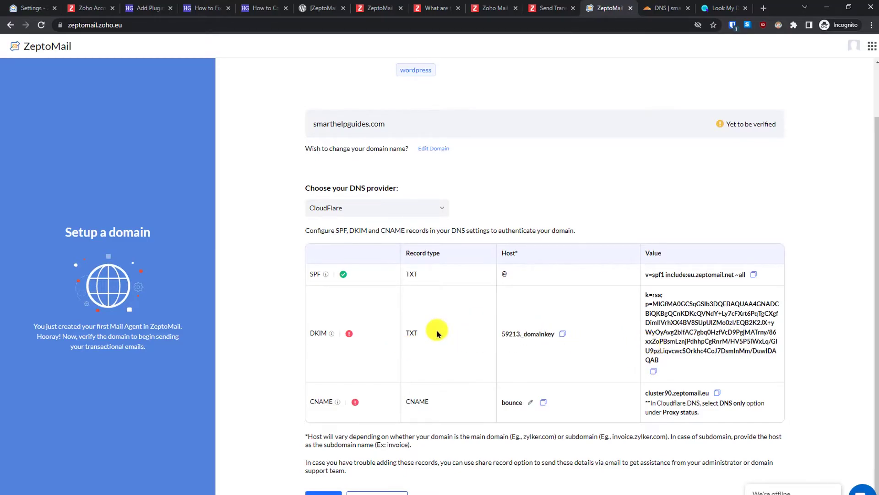
left_click(562, 334)
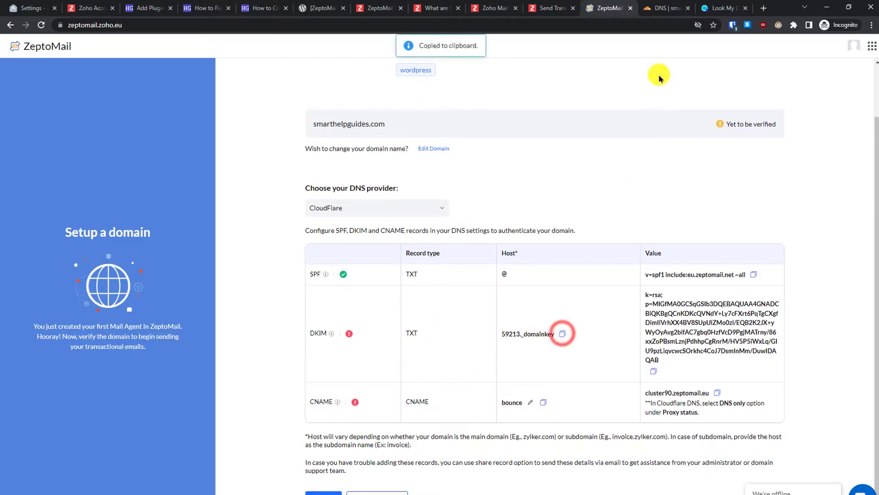
left_click(707, 9)
right_click(236, 133)
left_click(277, 202)
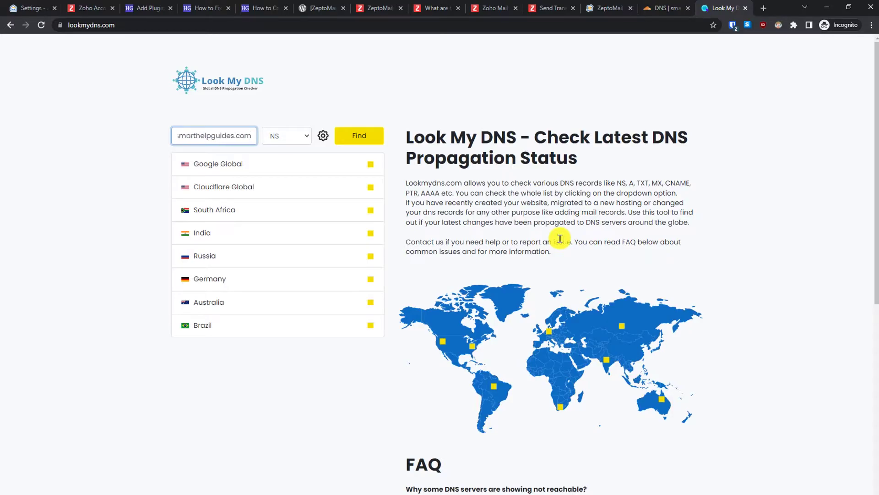
- Run a TXT propagation lookup for the DKIM host
left_click(653, 5)
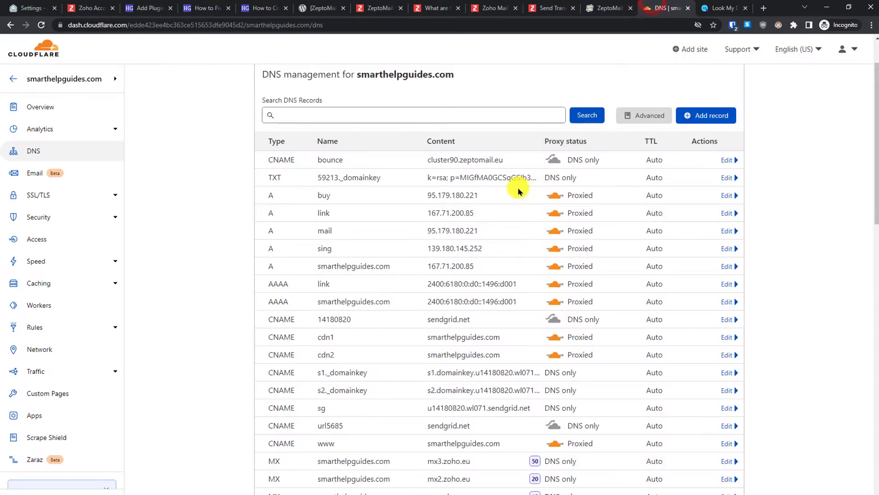
left_click(613, 6)
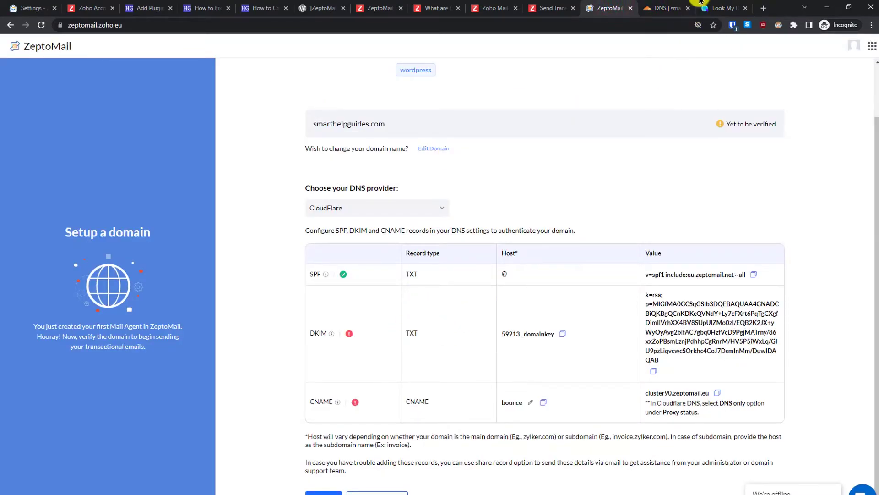
left_click(709, 7)
left_click(300, 136)
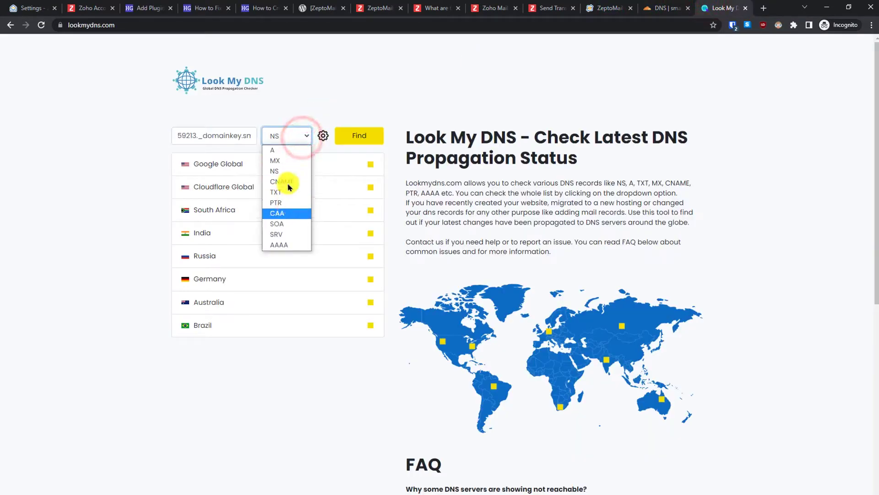
left_click(288, 193)
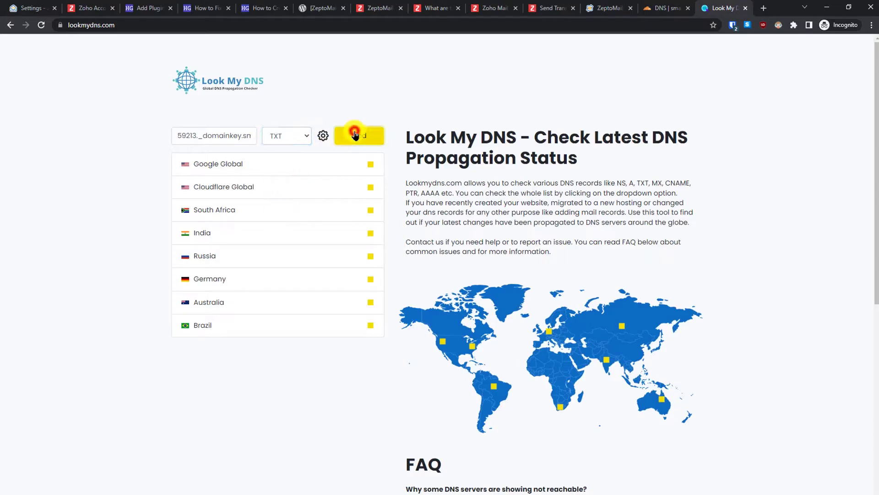
left_click(355, 134)
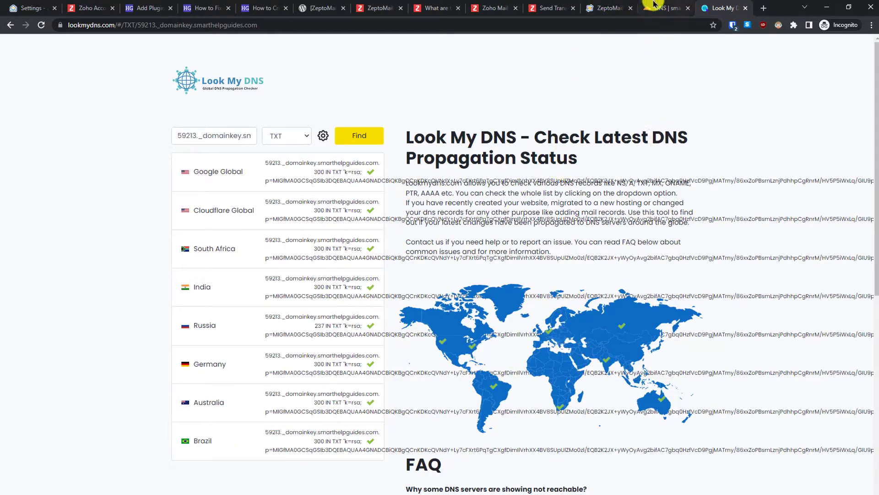
- Copy the bounce host name from ZeptoMail and start replacing the lookup query with it
left_click(621, 5)
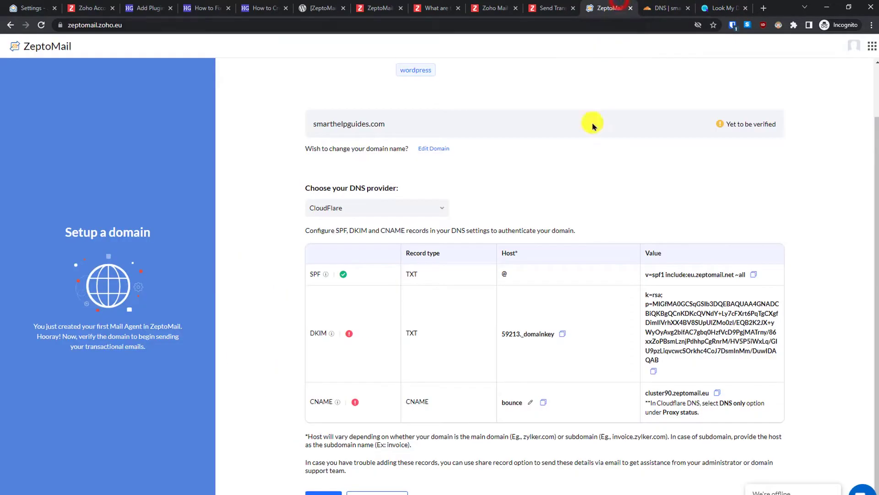
left_click(543, 402)
left_click(711, 5)
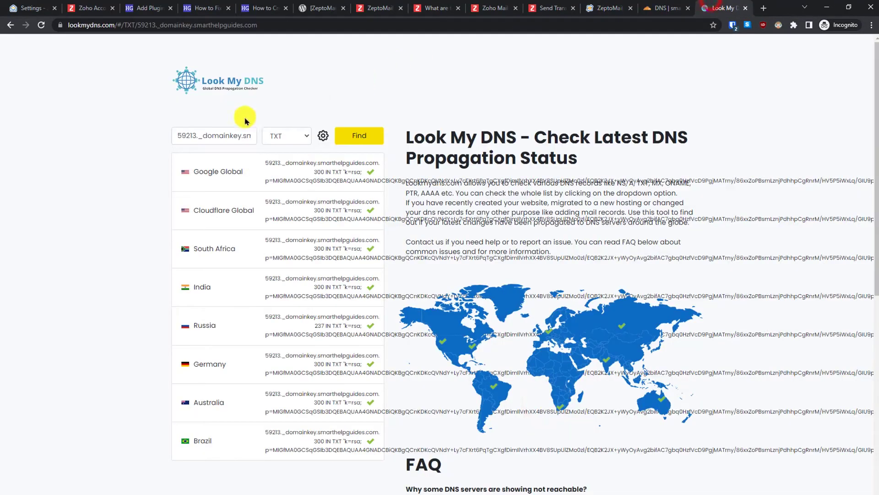
left_click_drag(240, 134, 133, 132)
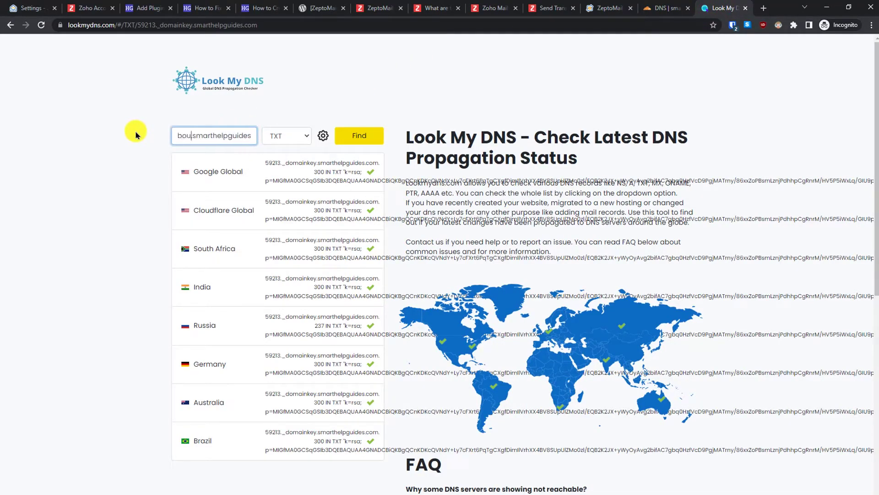
- Run a CNAME lookup confirming bounce.smarthelpguides.com resolves to cluster90.zeptomail.eu worldwide
left_click(275, 136)
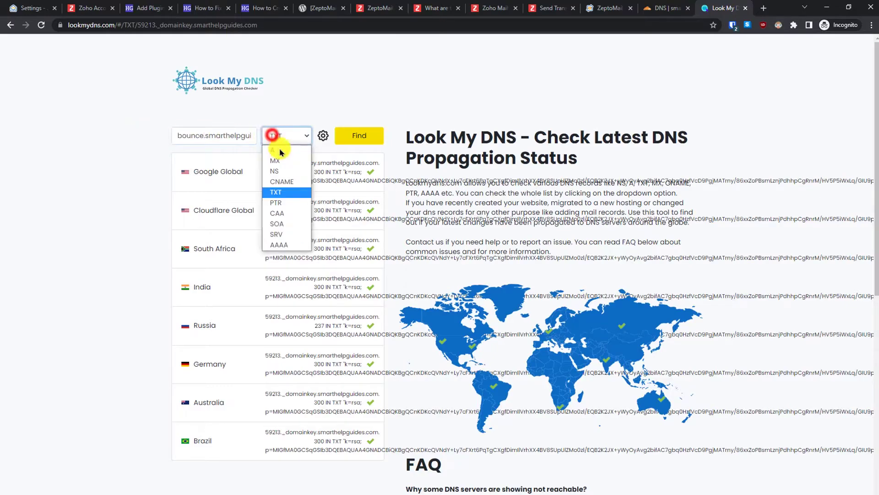
left_click(278, 182)
left_click(349, 135)
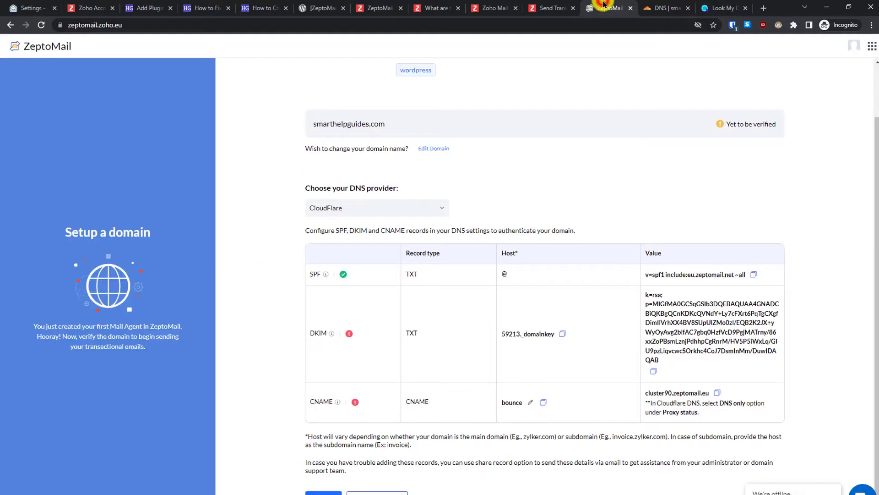
- Return to the smarthelpguides.com DNS records list in Cloudflare
left_click(604, 8)
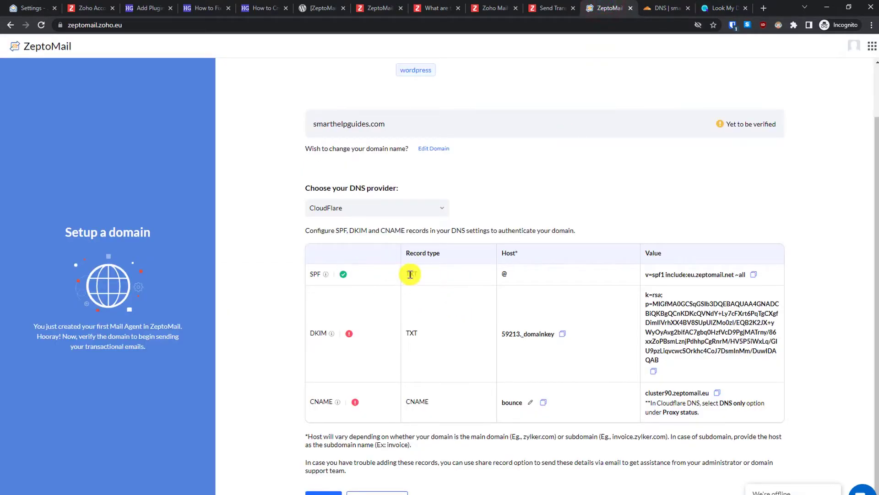
left_click(706, 5)
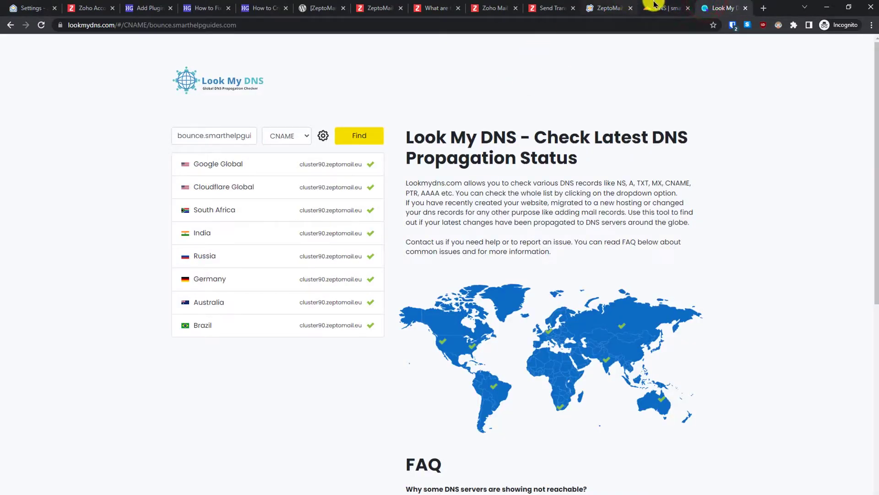
left_click(603, 8)
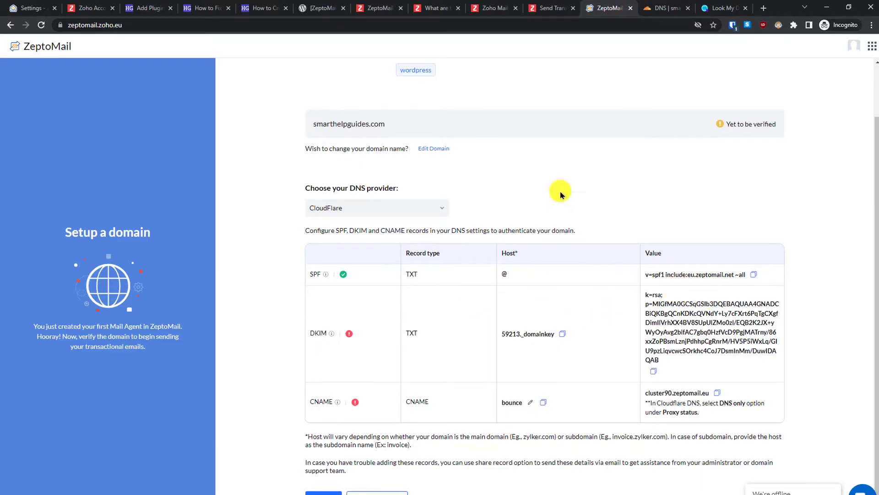
left_click(659, 7)
left_click_drag(875, 201, 873, 287)
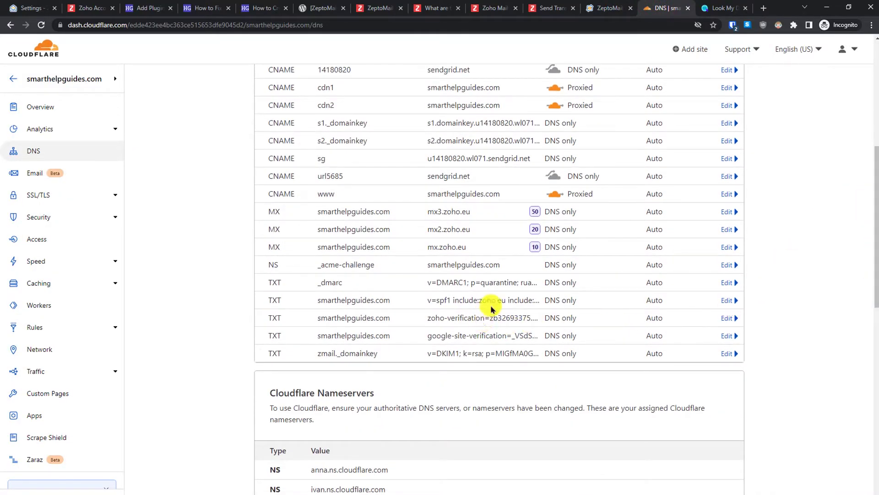
- In Look My DNS, strip the bounce. prefix so the domain checked is smarthelpguides.com
left_click(717, 6)
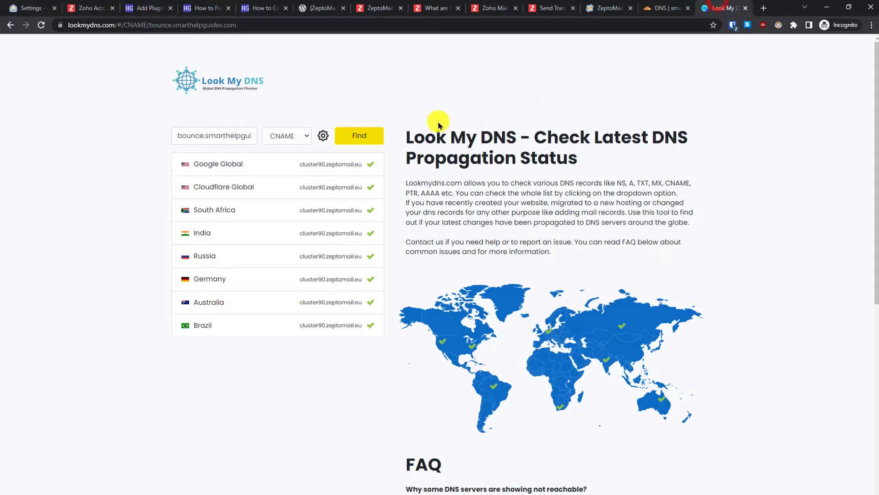
left_click(219, 136)
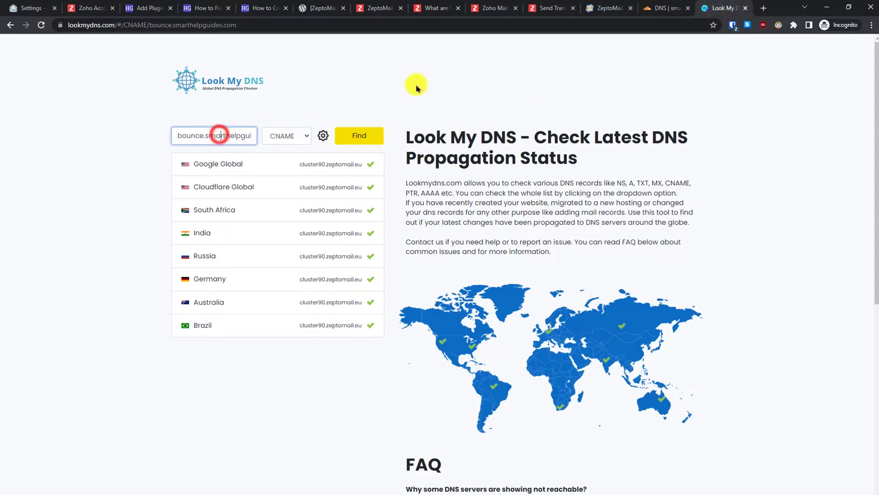
left_click(252, 134)
double_click(204, 136)
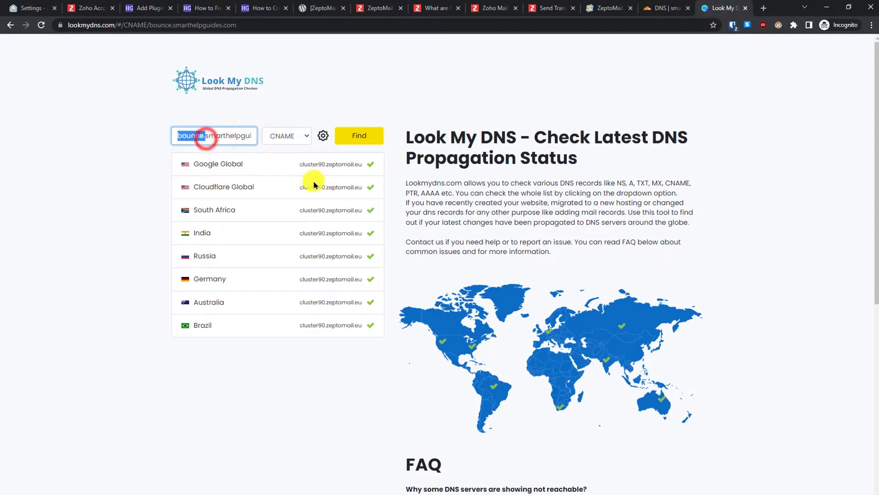
key("BackSpace")
- Run a TXT lookup showing the SPF record includes eu.zeptomail.net, then return to ZeptoMail
left_click(301, 141)
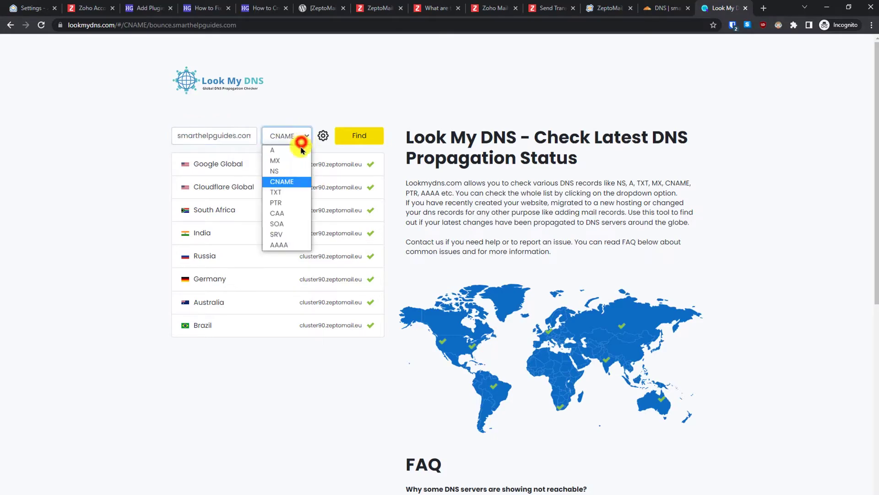
left_click(289, 183)
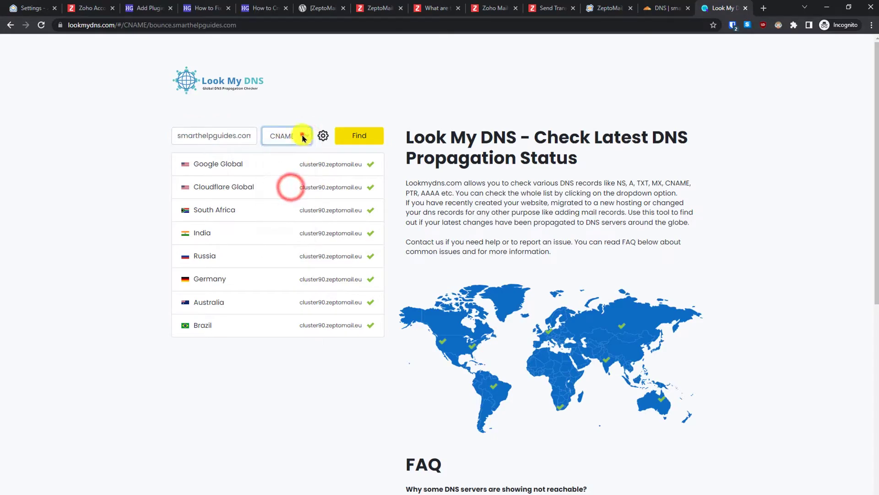
left_click(302, 135)
left_click(288, 192)
left_click(355, 133)
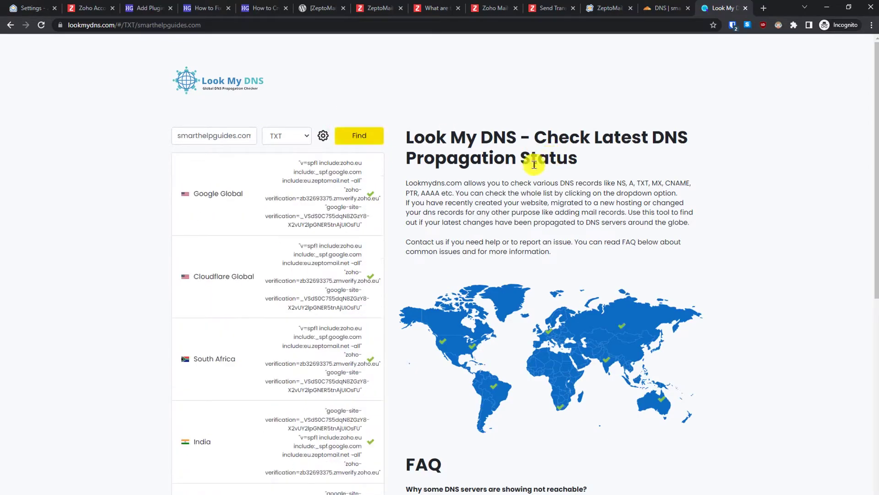
left_click_drag(301, 182, 346, 183)
left_click(345, 185)
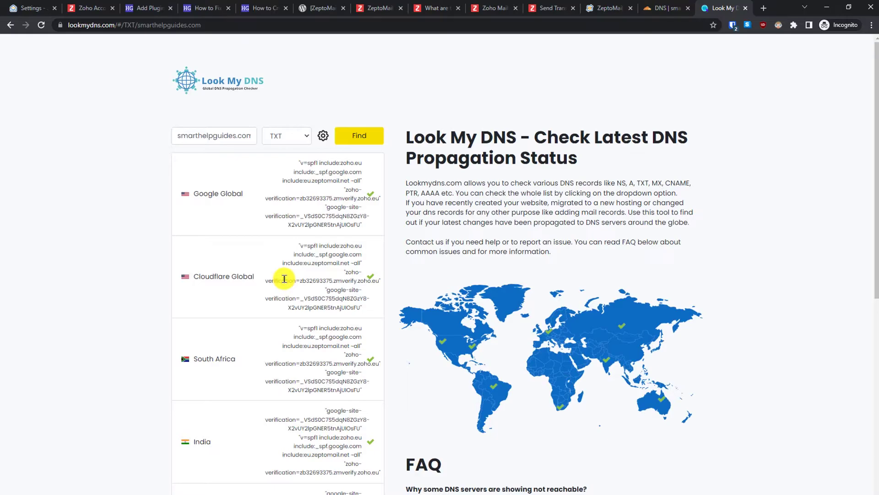
left_click(613, 9)
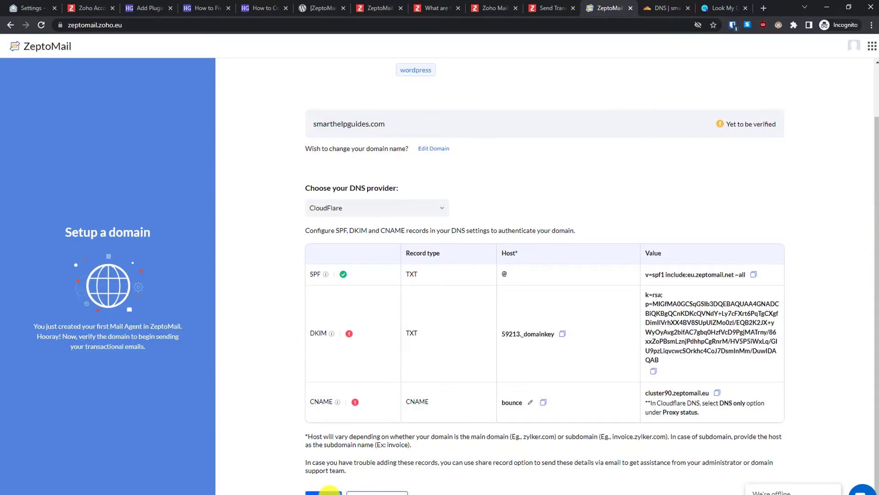
- Verify smarthelpguides.com's DNS records and move to the Bounce Address step
left_click(329, 492)
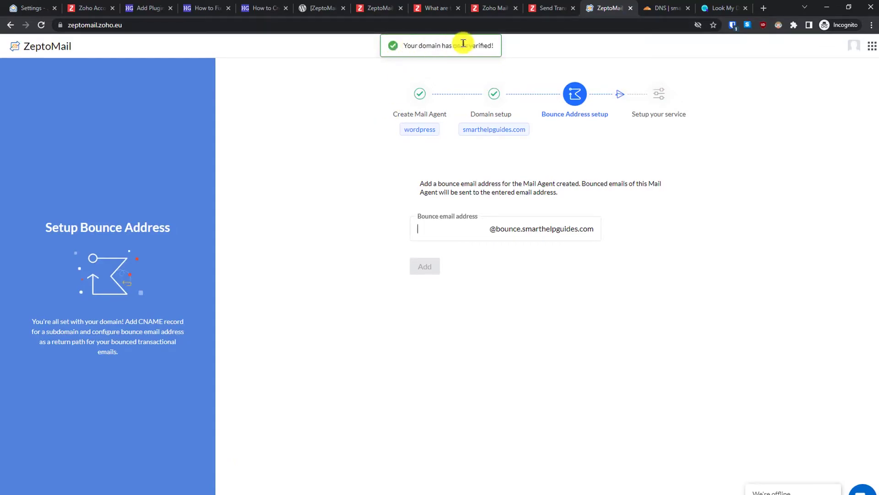
left_click(428, 214)
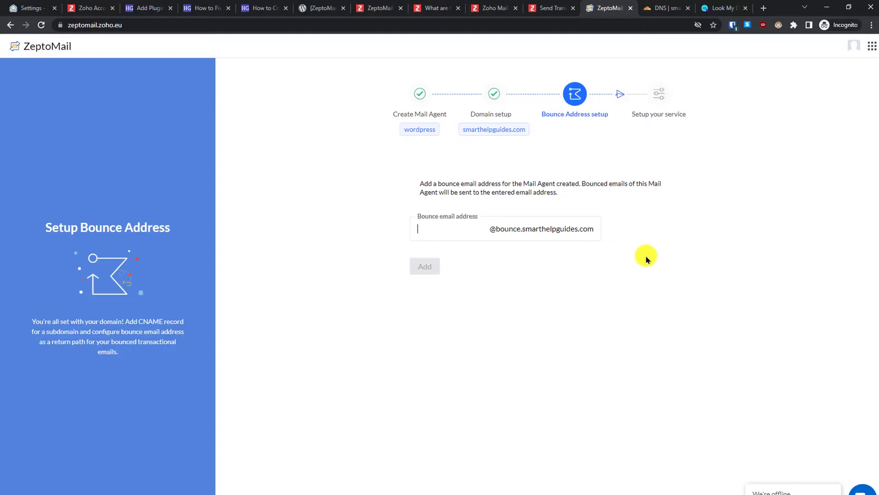
left_click(646, 257)
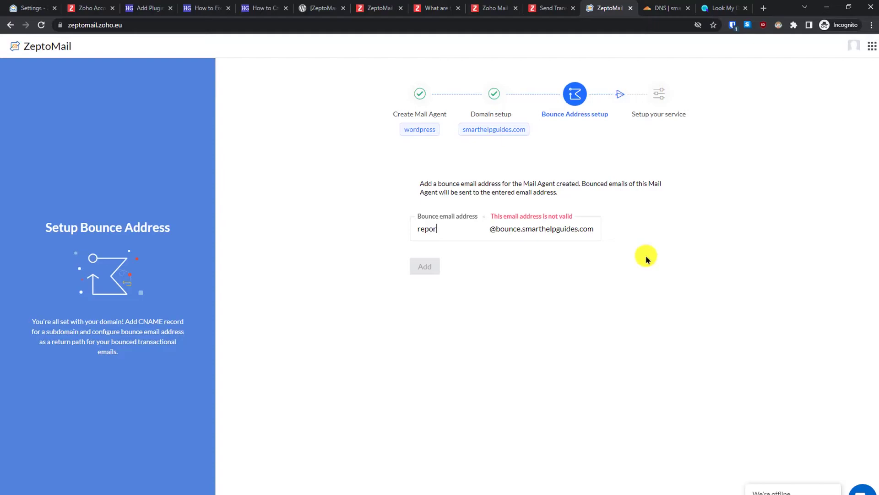
left_click(644, 255)
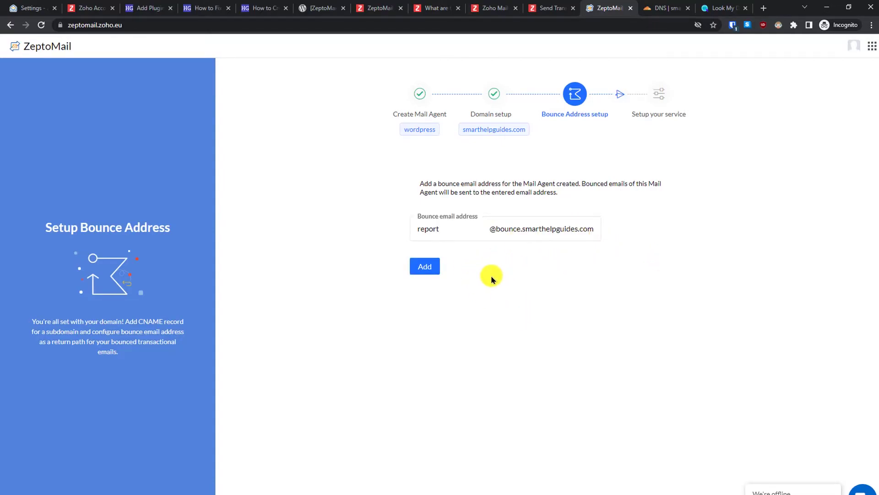
left_click(419, 267)
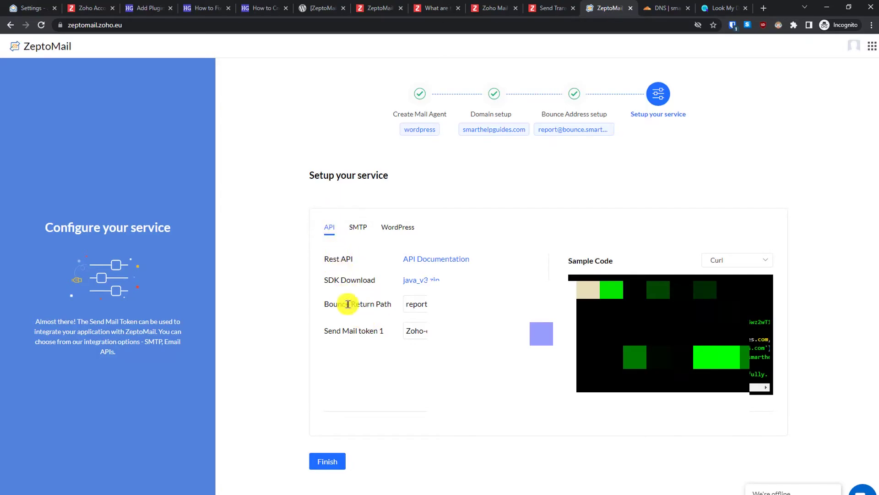
- Look through the SMTP, WordPress and API connection details, then return to WordPress's zeptomail search
left_click(360, 225)
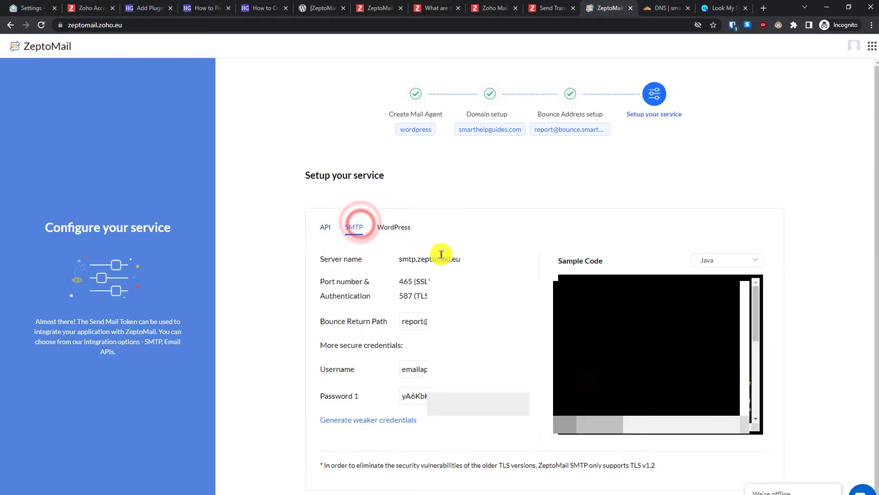
left_click(394, 226)
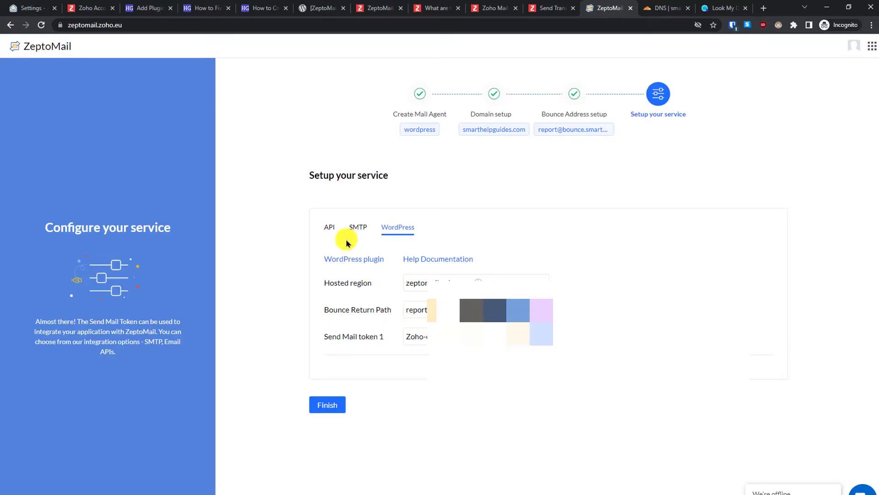
left_click(328, 228)
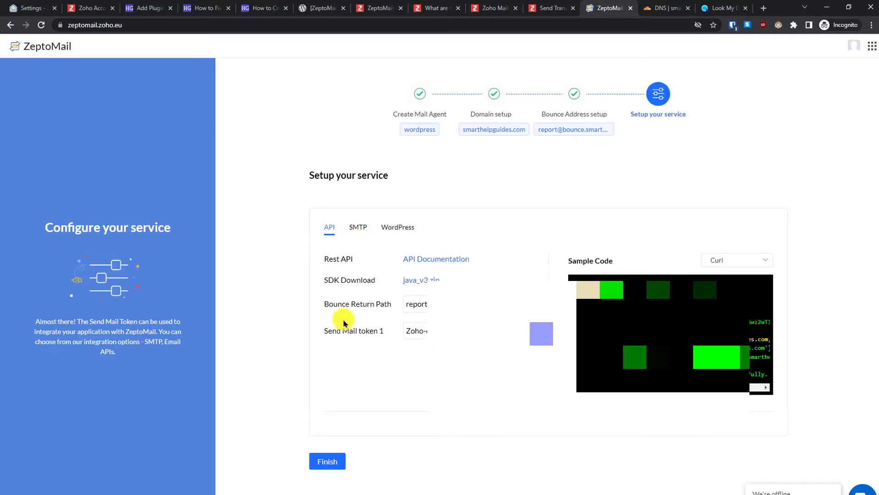
left_click(157, 7)
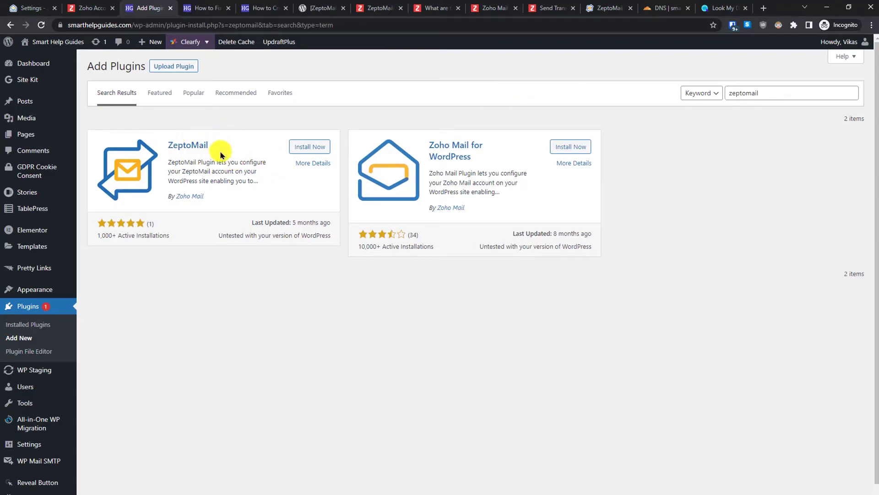
- Install the ZeptoMail plugin, then filter Installed Plugins by 'smt' to show WP Mail SMTP
left_click(310, 147)
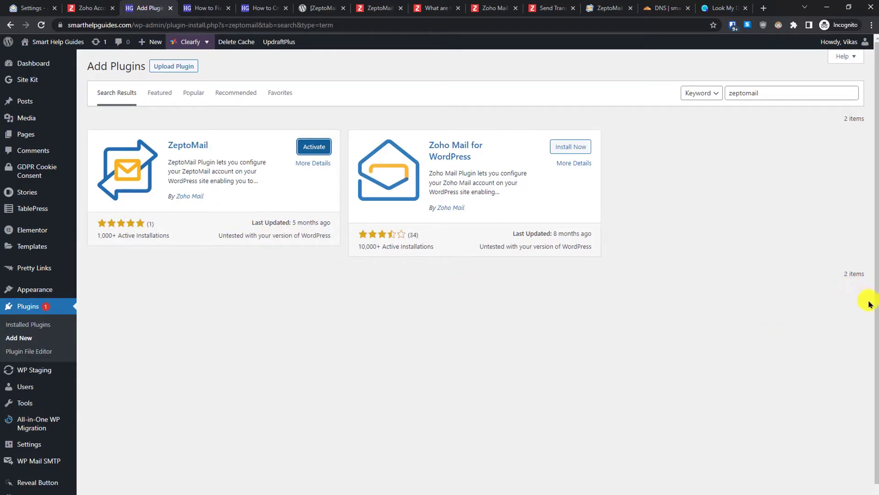
left_click_drag(876, 308, 877, 351)
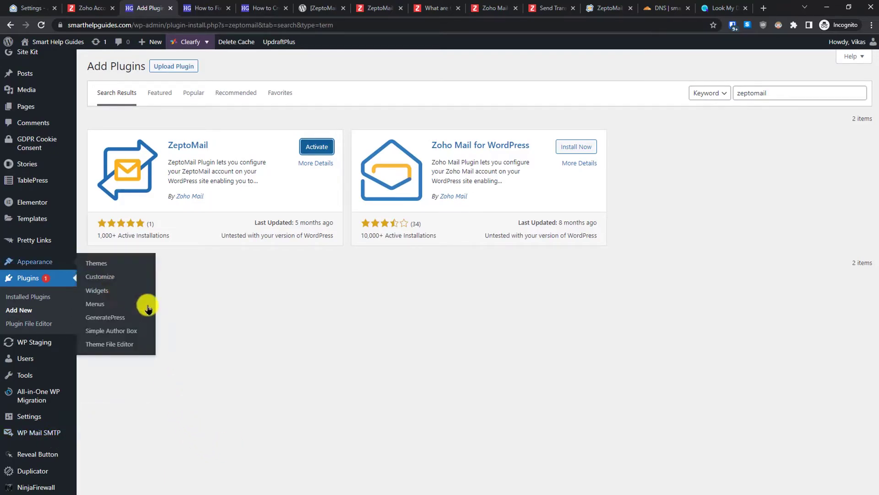
left_click(21, 296)
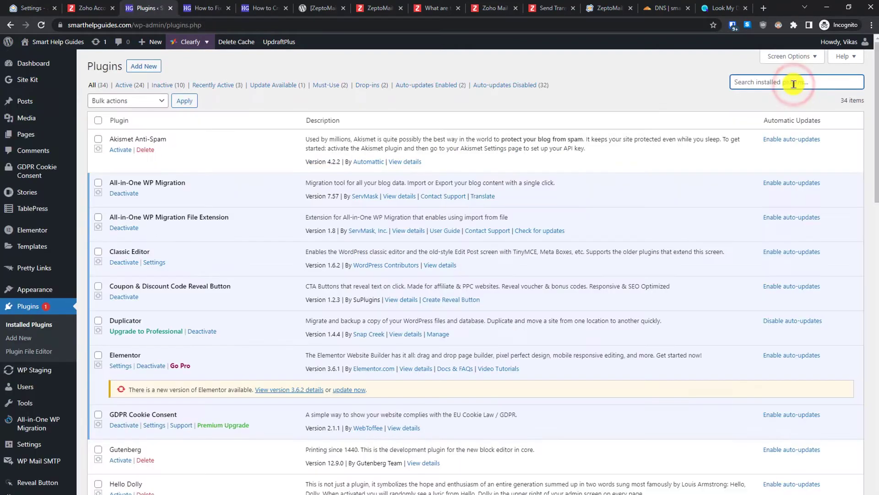
left_click(794, 83)
type("smtp")
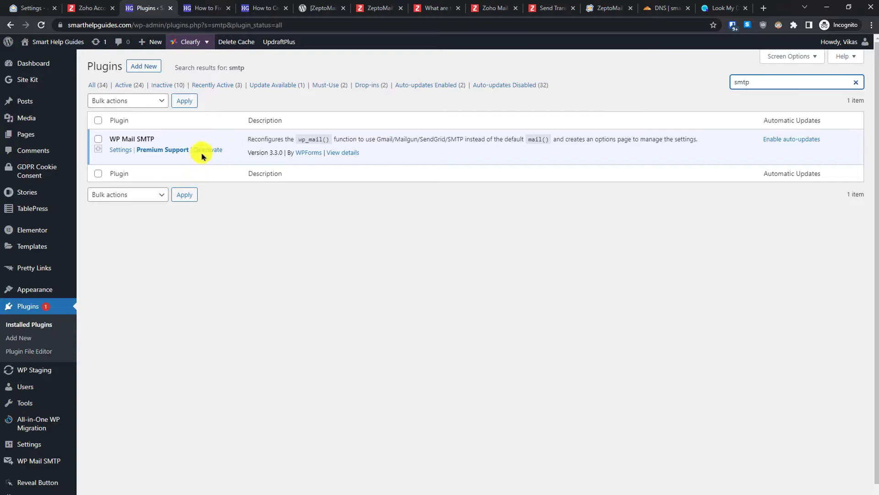
- Deactivate WP Mail SMTP, filter the plugins by 'ze', and activate ZeptoMail 2.0.2
left_click(209, 150)
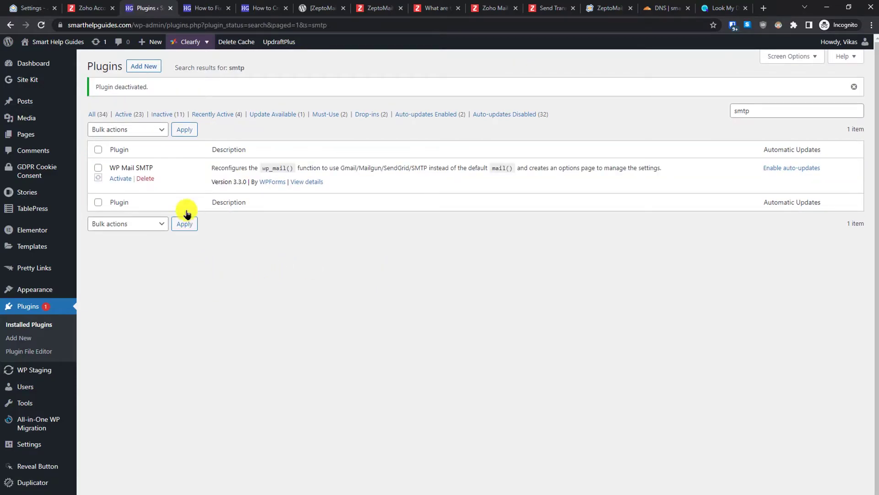
double_click(754, 111)
type("zepto")
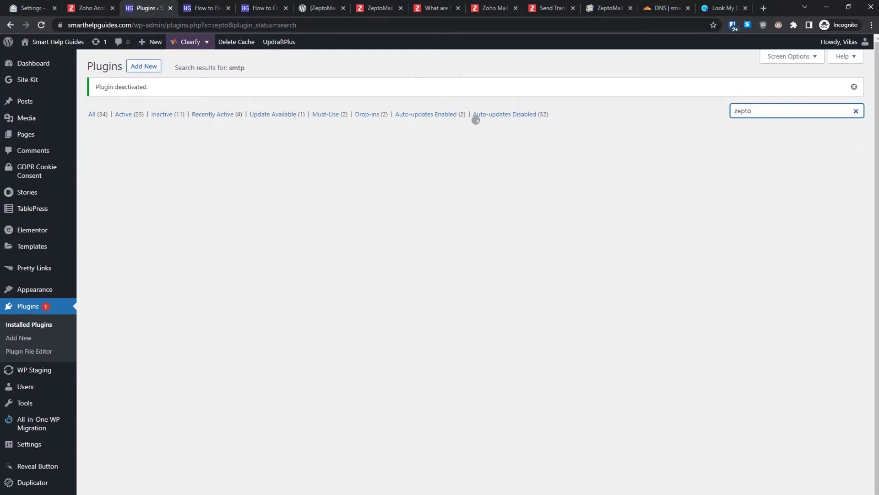
left_click(121, 178)
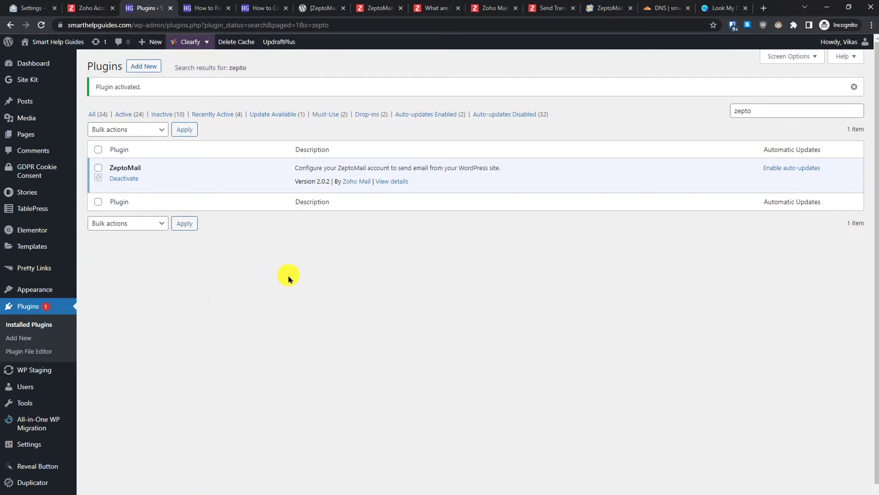
scroll(259, 398, "down", 1)
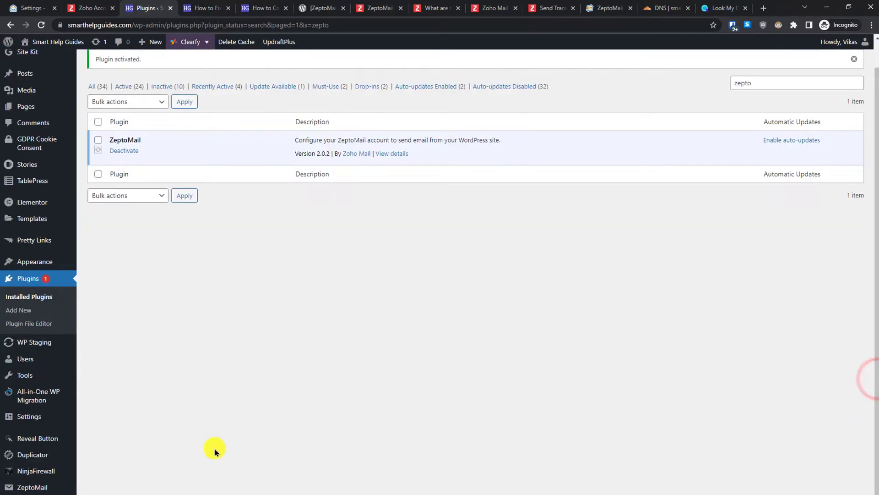
- Set the ZeptoMail plugin's account region to zeptomail.zoho.eu
mouse_move(23, 486)
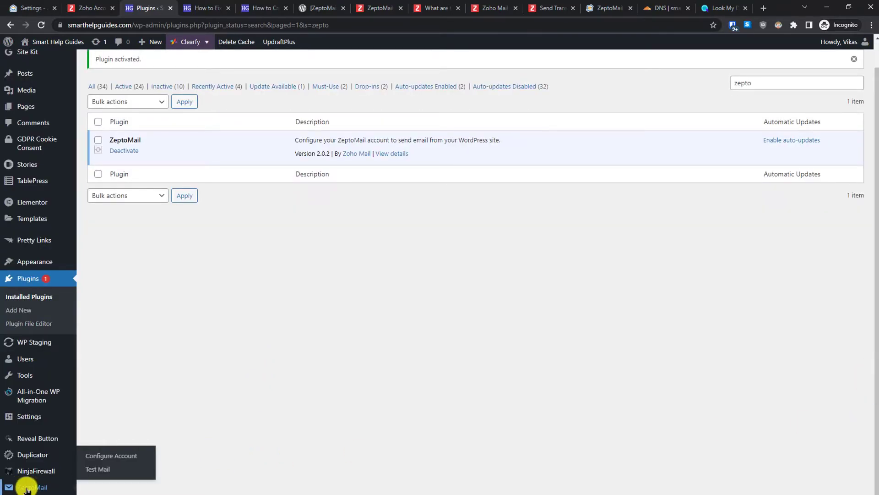
left_click(26, 487)
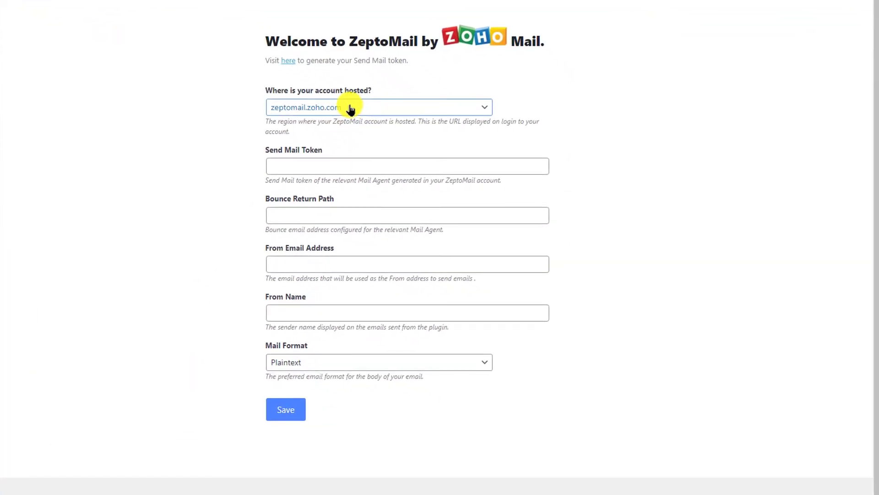
scroll(439, 247, "down", 1)
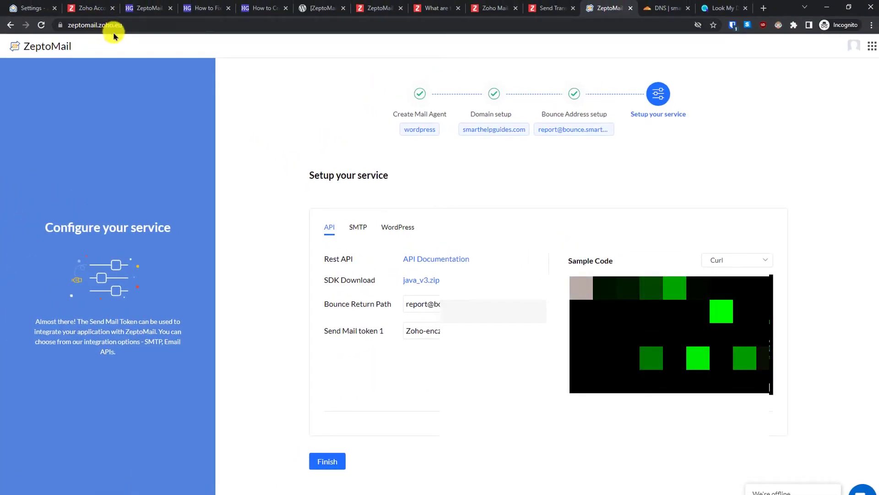
left_click(140, 6)
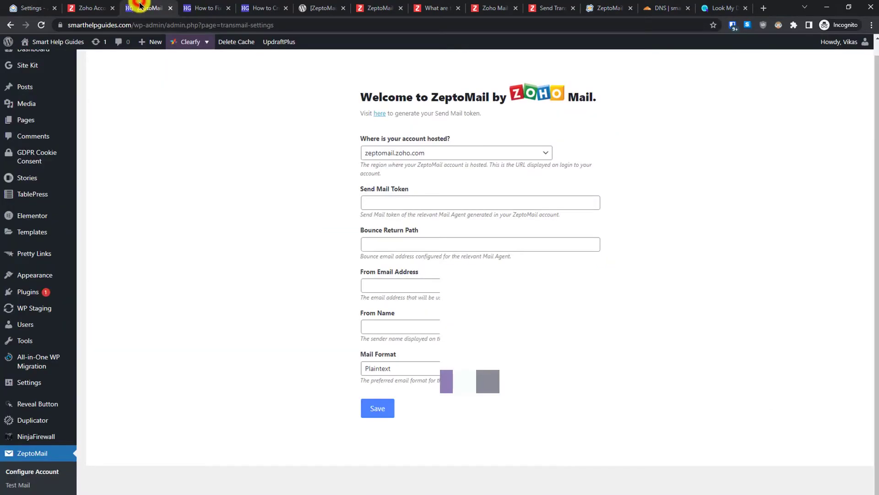
left_click(366, 153)
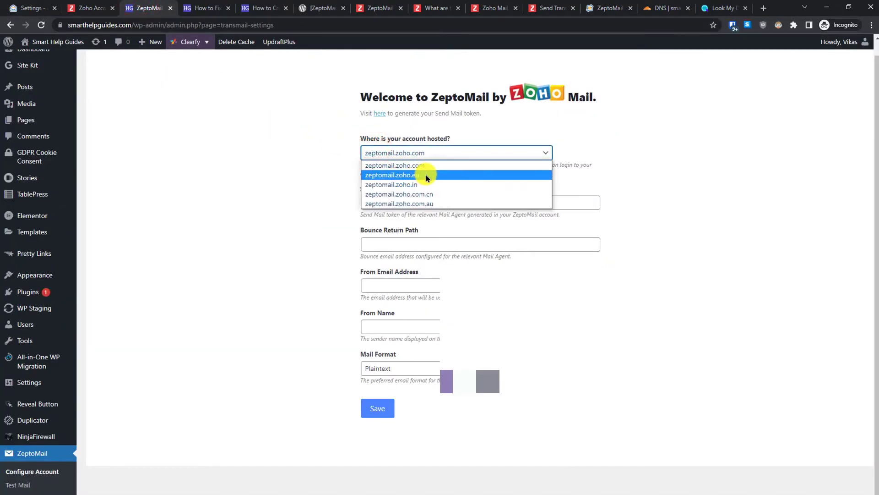
left_click(419, 176)
- Copy the Send Mail token from ZeptoMail and paste it into the Send Mail Token field
left_click(481, 199)
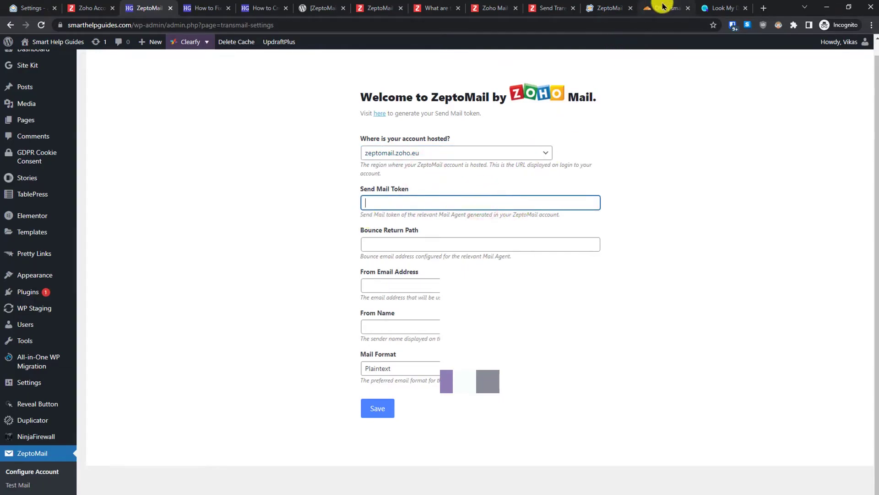
left_click(611, 8)
left_click(534, 333)
left_click(103, 4)
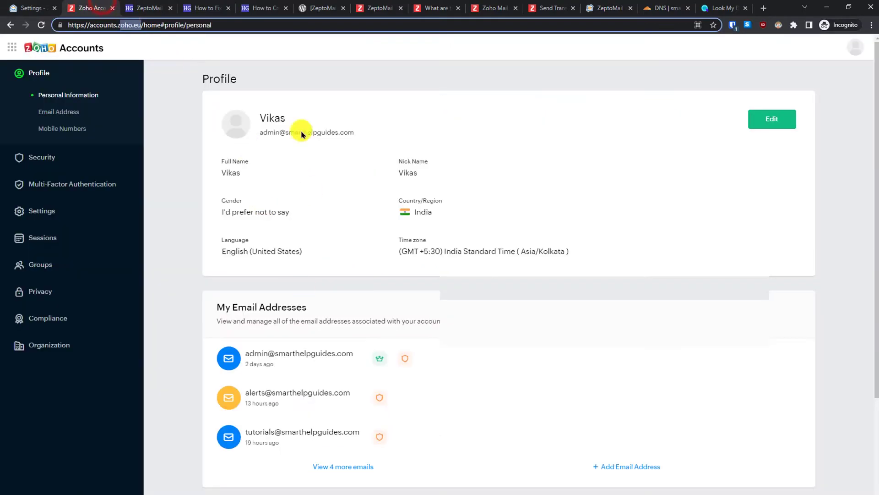
left_click(156, 7)
key("ctrl+v")
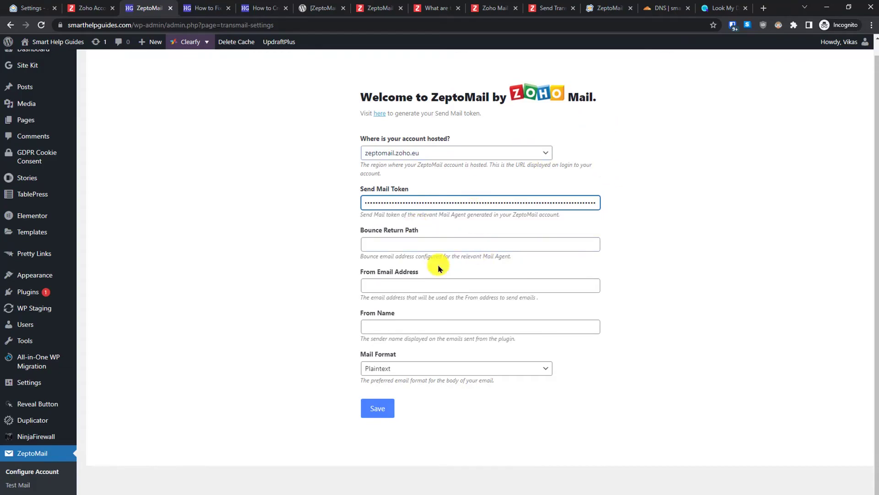
left_click(371, 248)
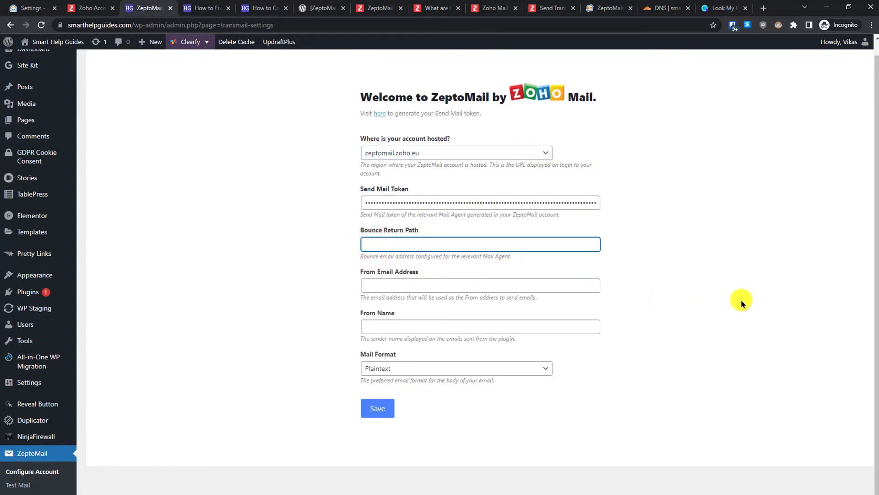
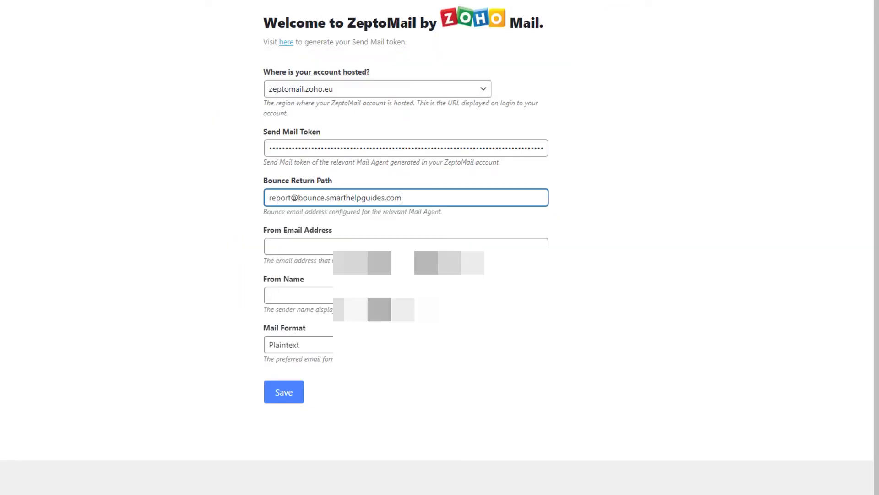
left_click_drag(414, 198, 270, 198)
left_click(181, 361)
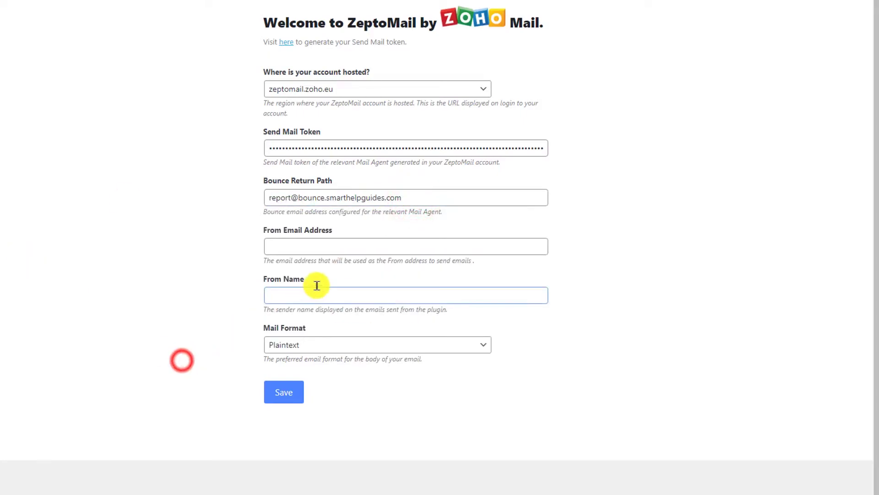
- Enter the sender's smarthelpguides.com e-mail address and Smart Help Guides as the From Name
left_click(339, 244)
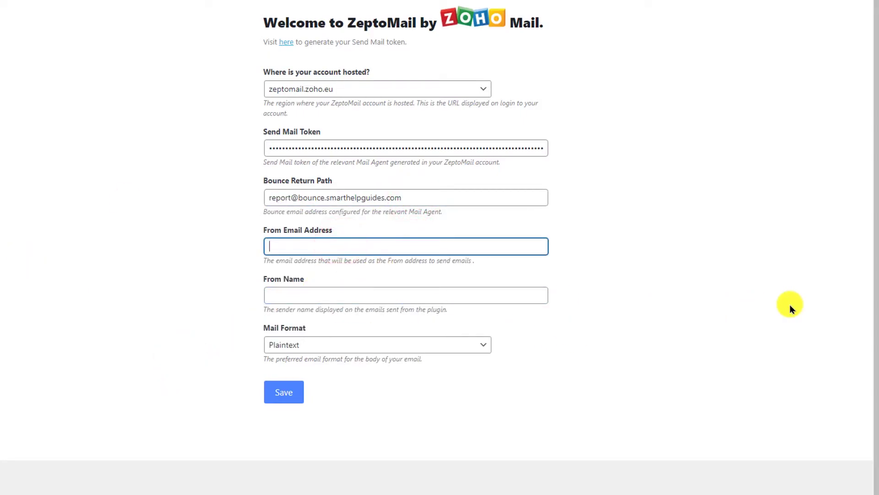
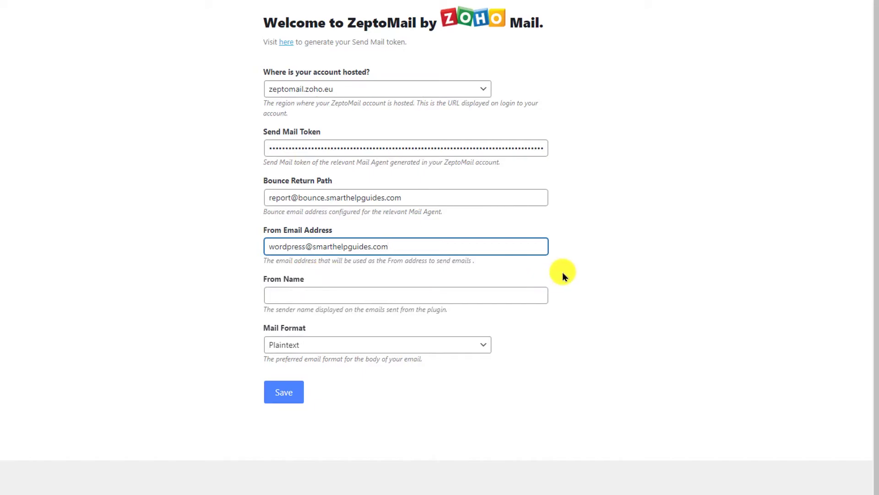
left_click(457, 296)
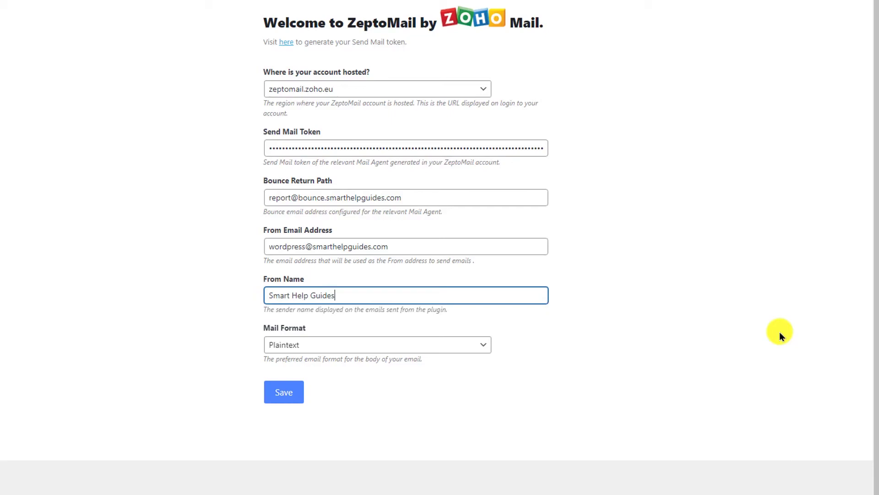
left_click(781, 336)
left_click(449, 349)
- Change the mail format from Plaintext to HTML and save the ZeptoMail settings
left_click(438, 372)
left_click(546, 392)
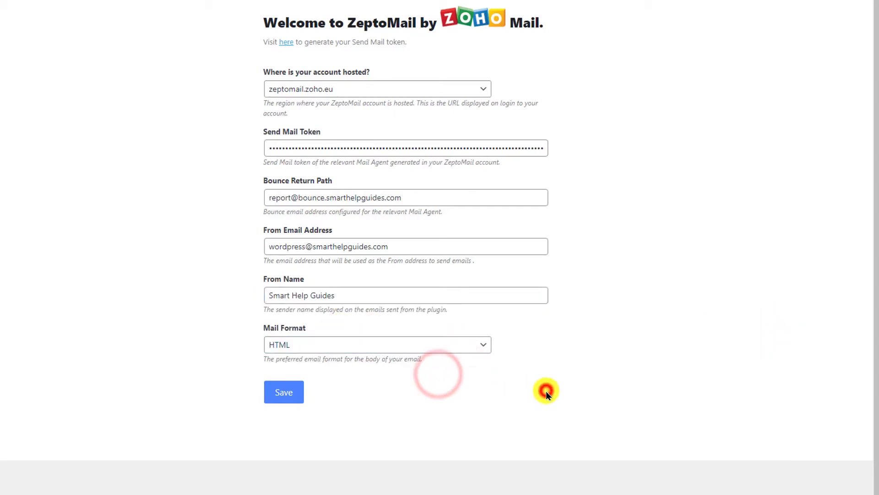
left_click(287, 392)
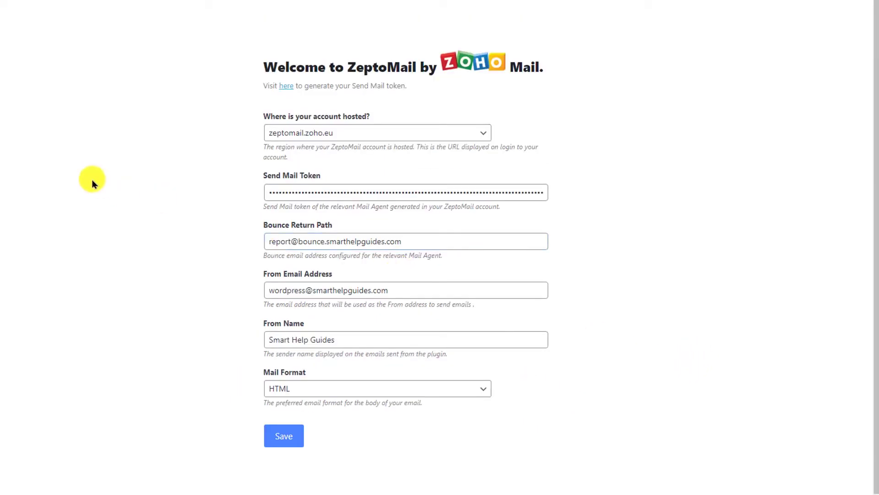
left_click(874, 249)
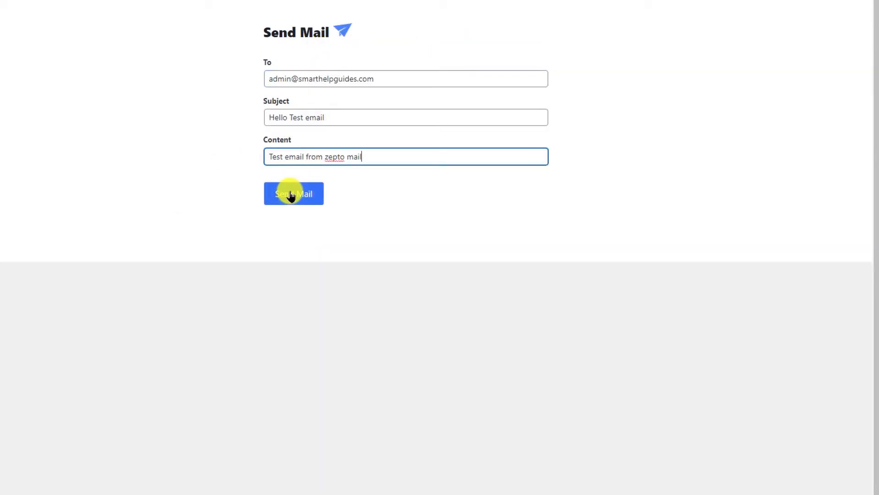
- Send the 'Hello Test email' message from the ZeptoMail form and switch to the Zoho Mail inbox
left_click(291, 195)
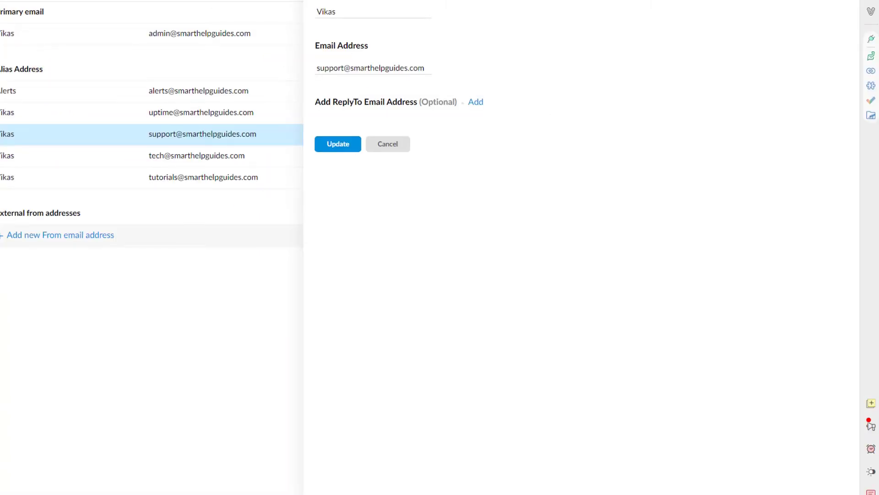
left_click(54, 194)
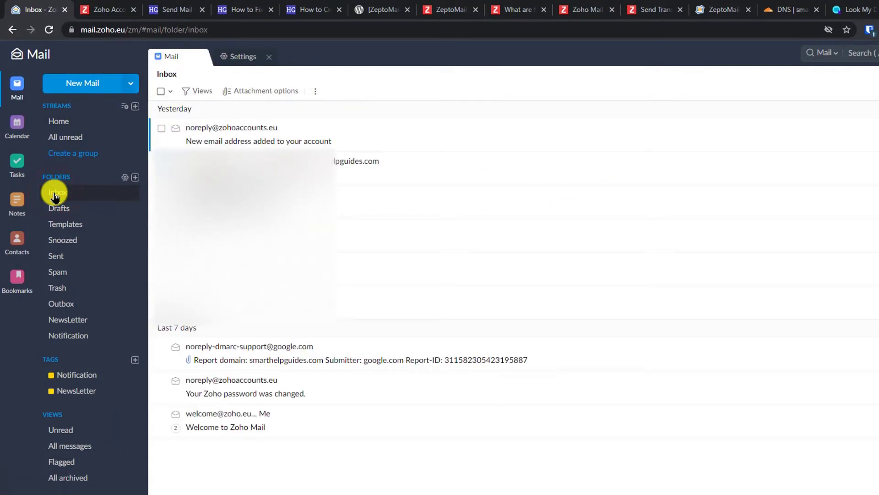
- Refresh the Zoho inbox and open 'Hello Test email' to confirm it reads 'Test email from zepto mail'
left_click(54, 195)
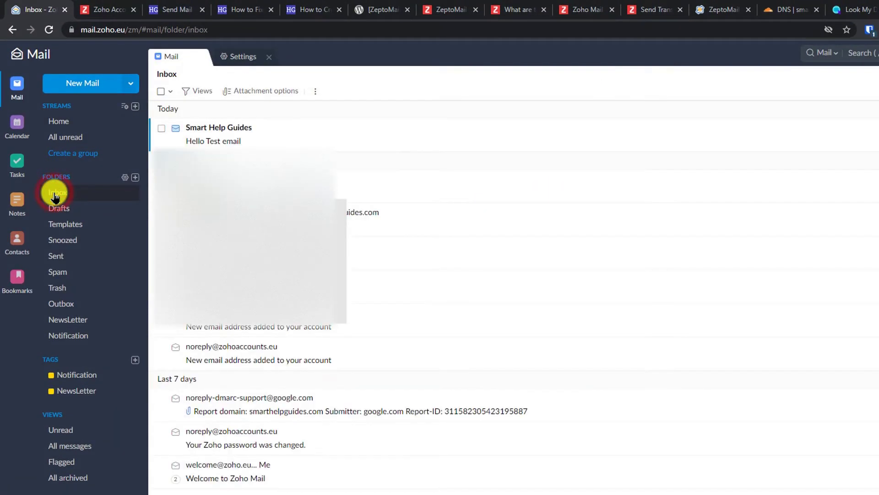
left_click(284, 139)
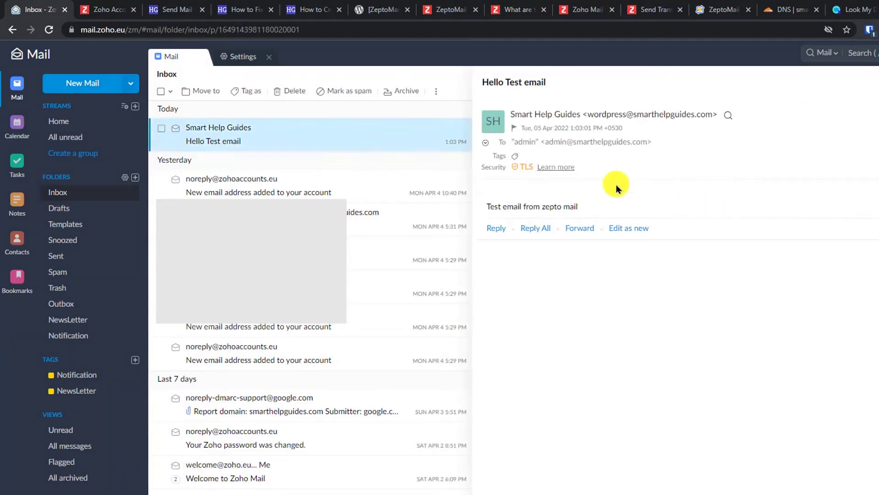
left_click_drag(486, 206, 585, 203)
left_click(689, 202)
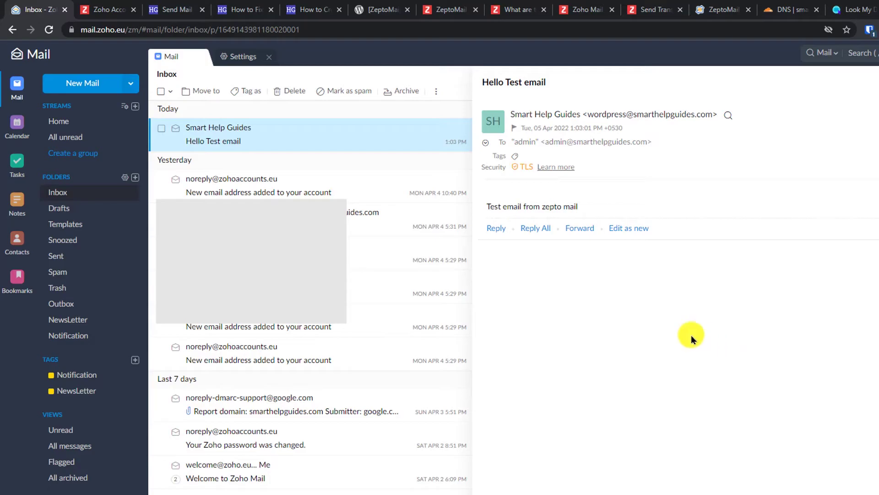
- Return to the WordPress Send Mail page and log out through the Howdy menu
left_click(186, 5)
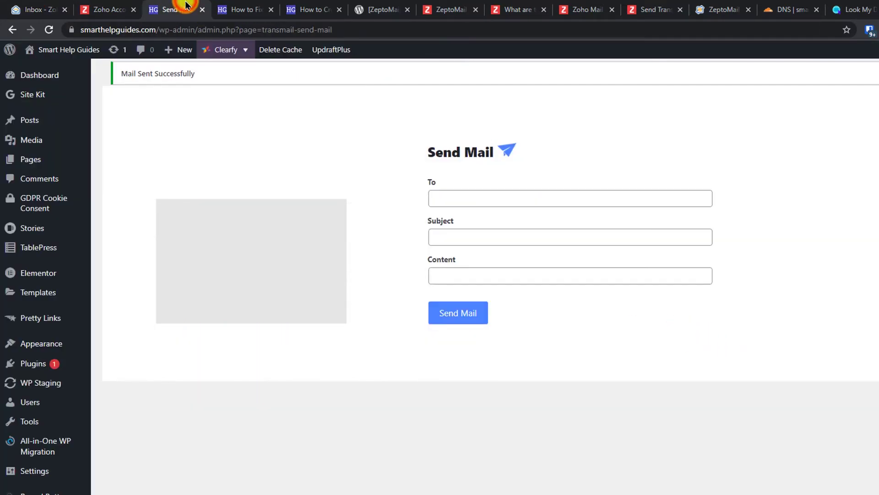
mouse_move(91, 60)
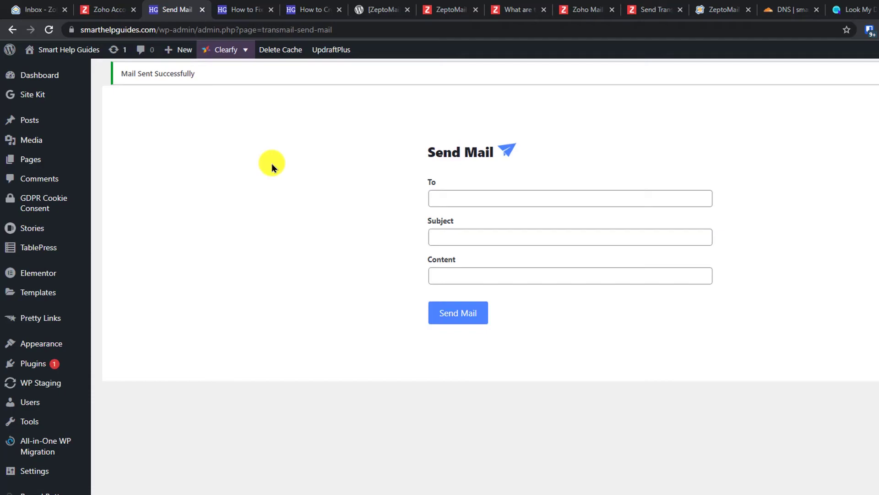
mouse_move(847, 42)
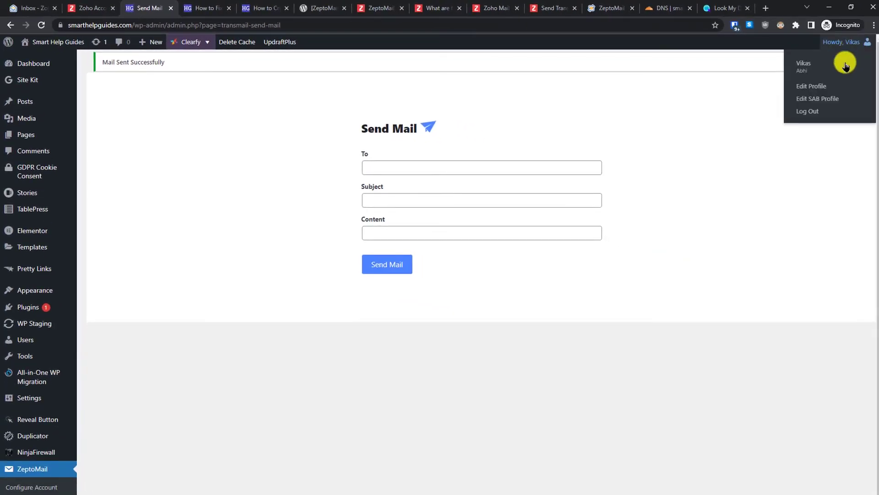
left_click(820, 109)
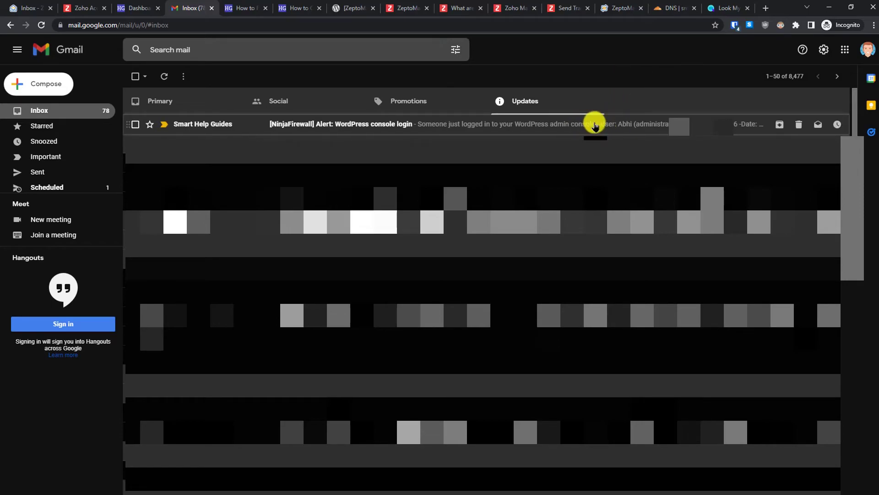
- Open the NinjaFirewall login alert, check its sender and delivery details, then view the original message
left_click(594, 125)
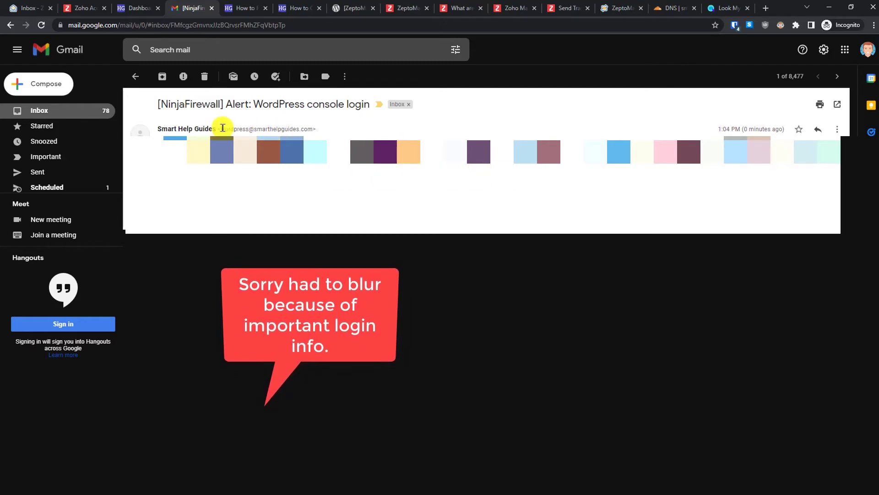
left_click_drag(221, 130, 319, 129)
left_click(217, 137)
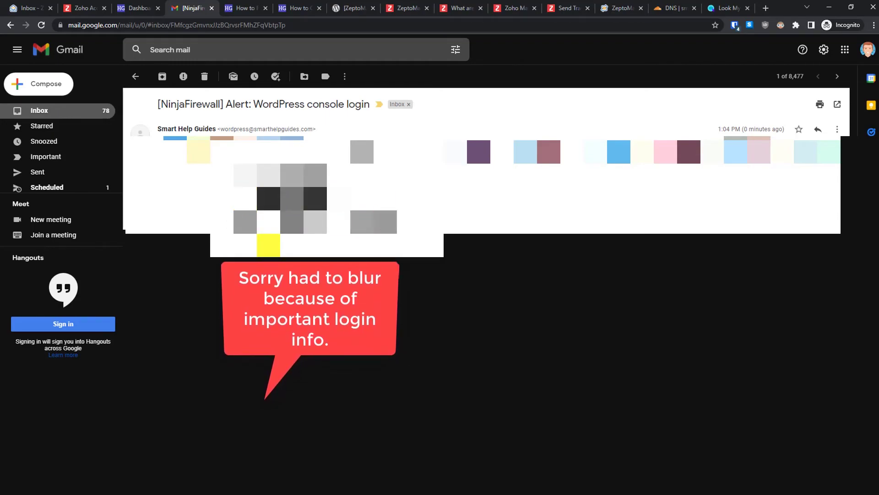
left_click(467, 207)
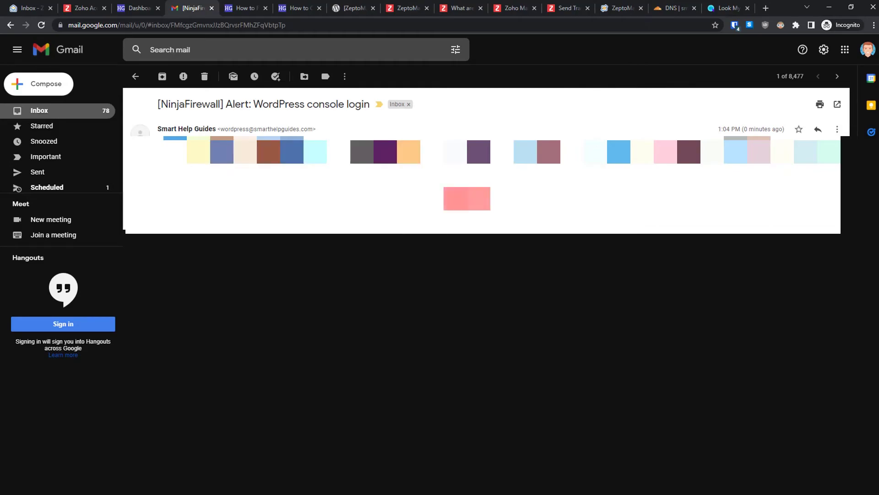
left_click(836, 129)
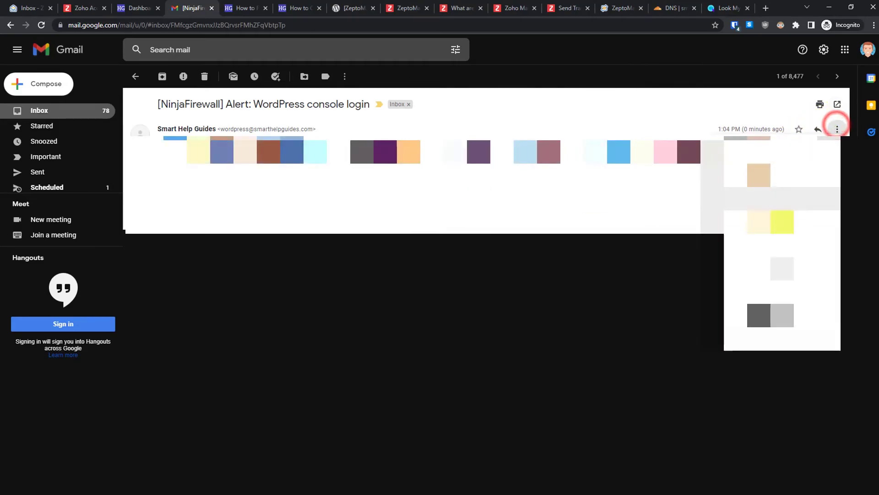
left_click(780, 289)
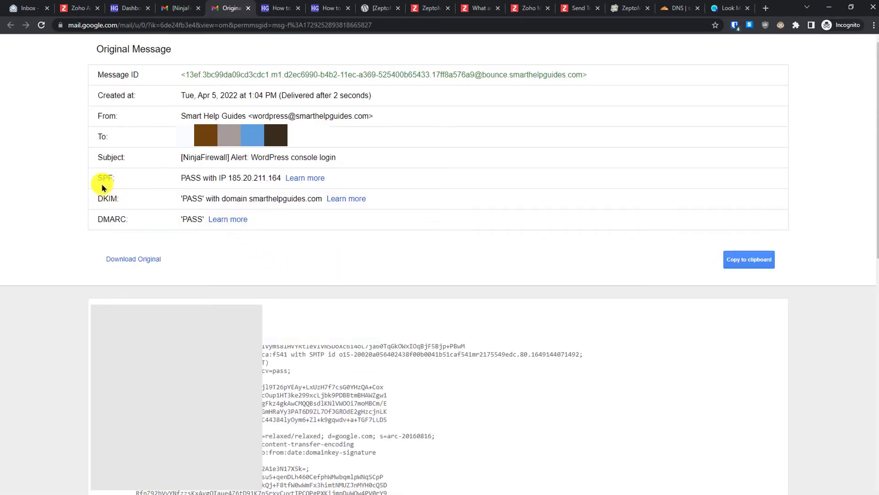
- Point out the SPF, DKIM and DMARC pass results in the original message
left_click_drag(97, 177, 114, 178)
left_click_drag(67, 196, 136, 215)
left_click(240, 246)
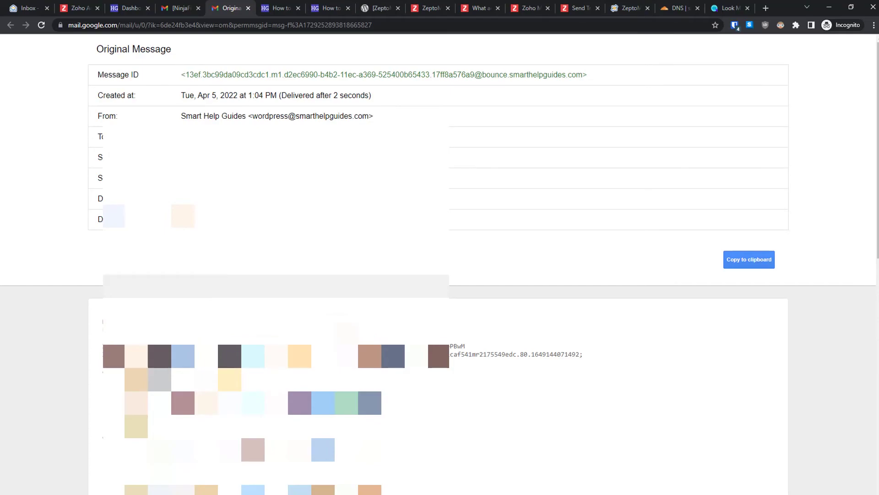
- Copy the mail-tester.com test address and go back to the WordPress dashboard
mouse_move(874, 147)
left_mouse_down()
mouse_move(876, 237)
mouse_move(871, 142)
left_mouse_up()
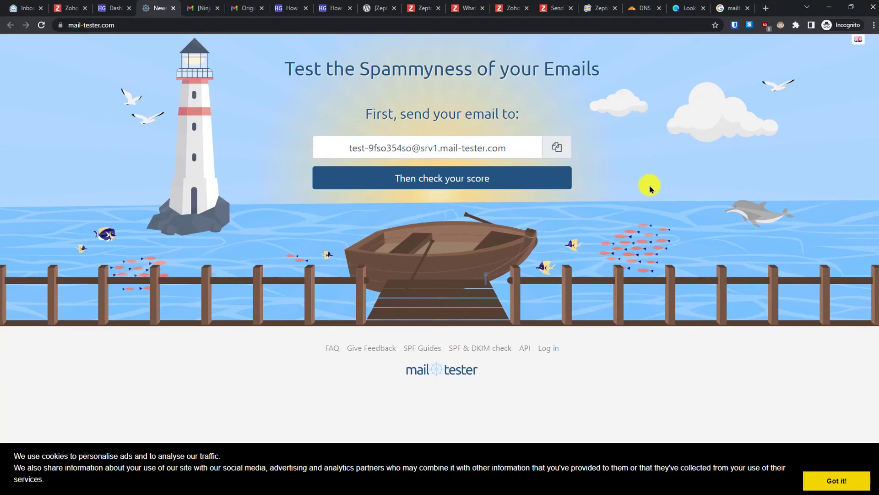
left_click(557, 146)
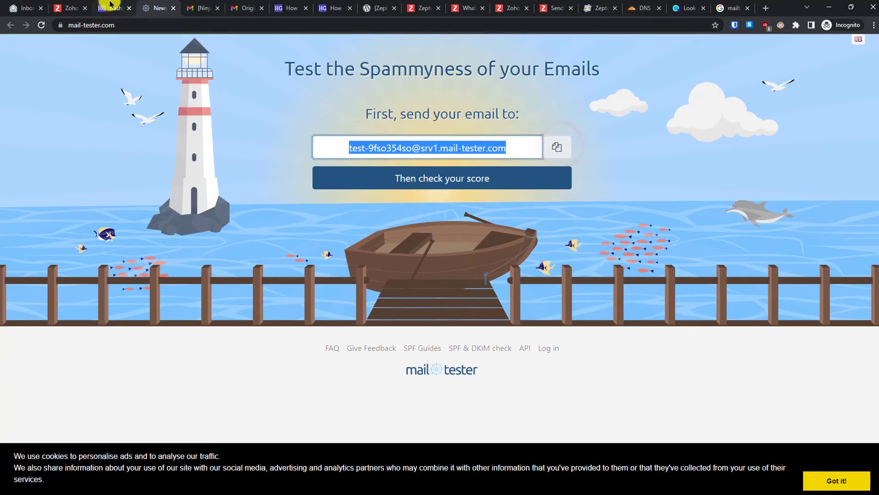
left_click(110, 6)
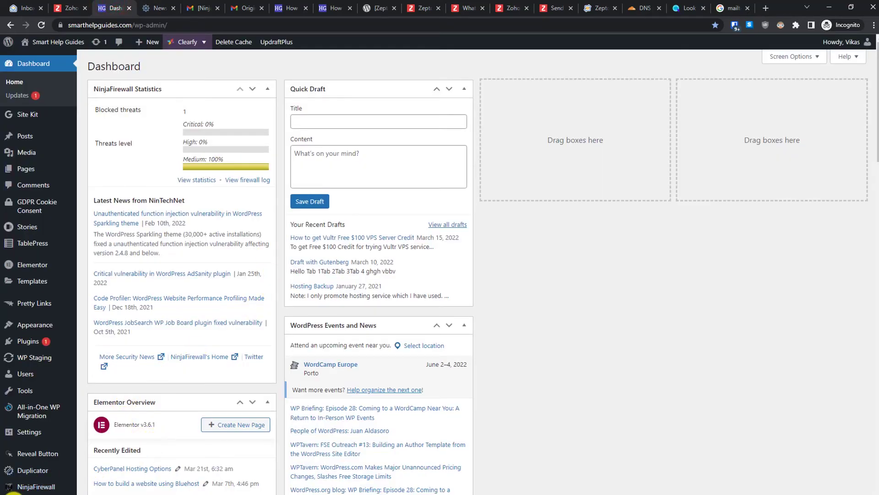
- Address a ZeptoMail test email to the mail-tester address, using 'Hello this is a test email' as subject and body
left_click(94, 484)
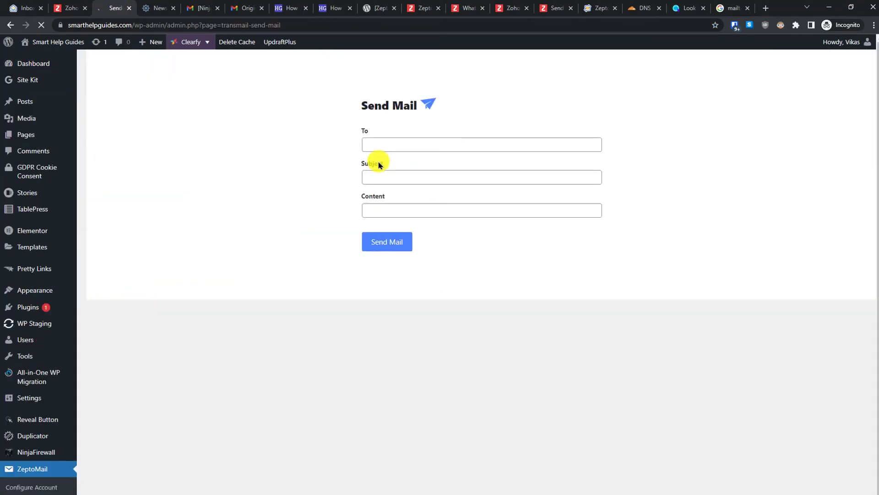
left_click(405, 144)
key("ctrl+v")
left_click(407, 174)
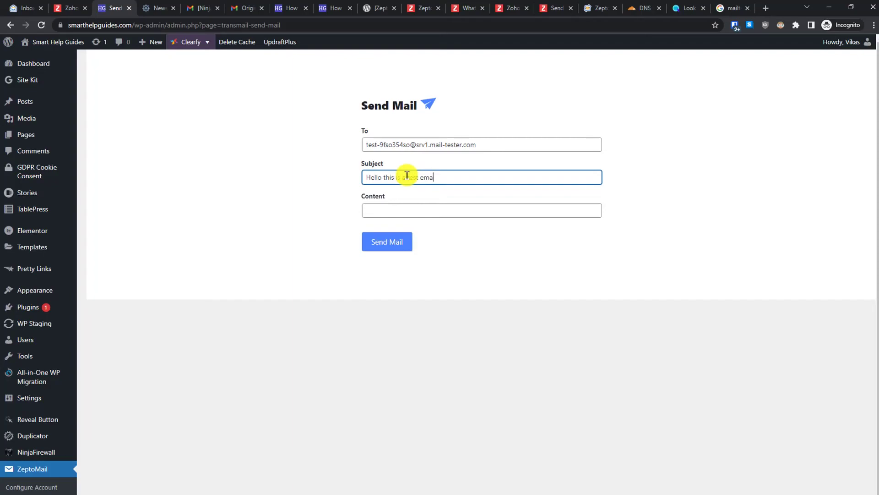
key("ctrl+a")
key("ctrl+c")
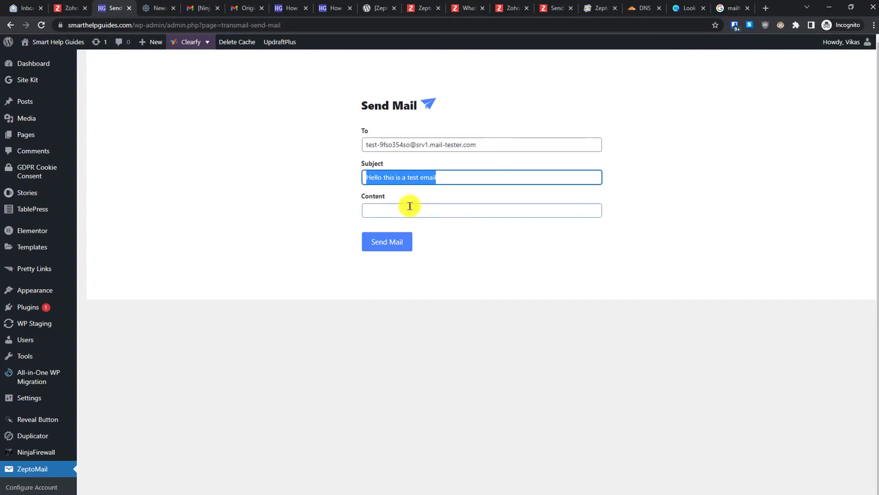
left_click(406, 204)
key("ctrl+v")
- Send the email and start mail-tester's score check
left_click(391, 242)
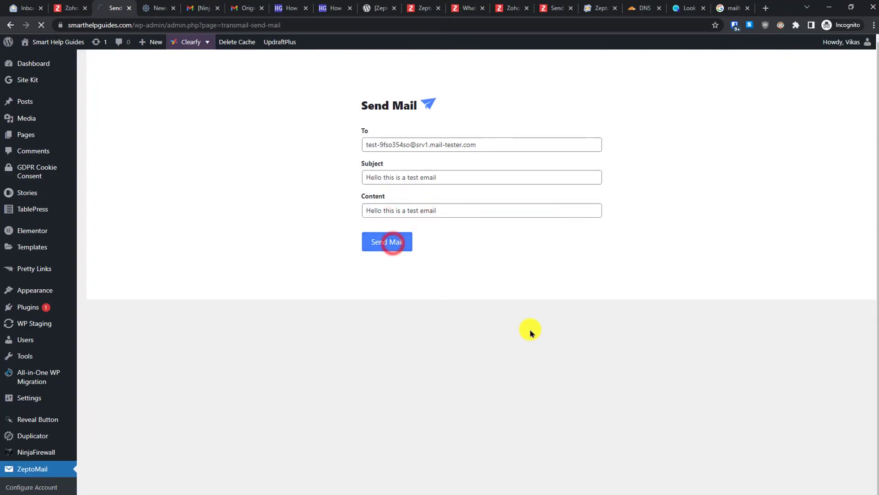
left_click(158, 5)
left_click(416, 179)
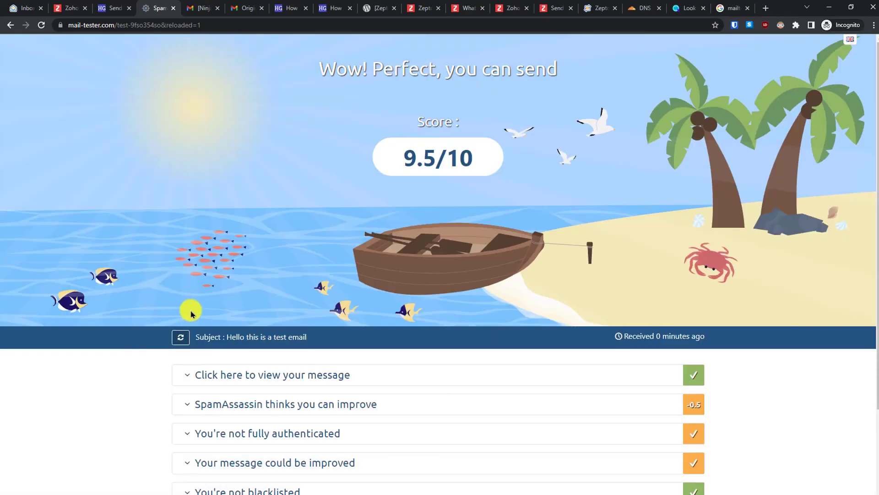
- Review the 9.5/10 score and the SpamAssassin rules behind its -0.5 deduction
left_click_drag(484, 162, 396, 156)
left_click(455, 218)
left_click_drag(876, 225, 871, 330)
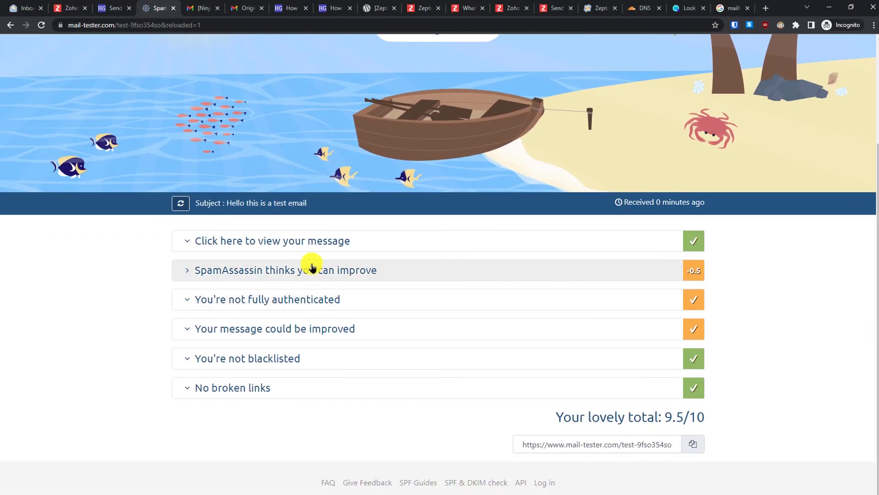
left_click(311, 269)
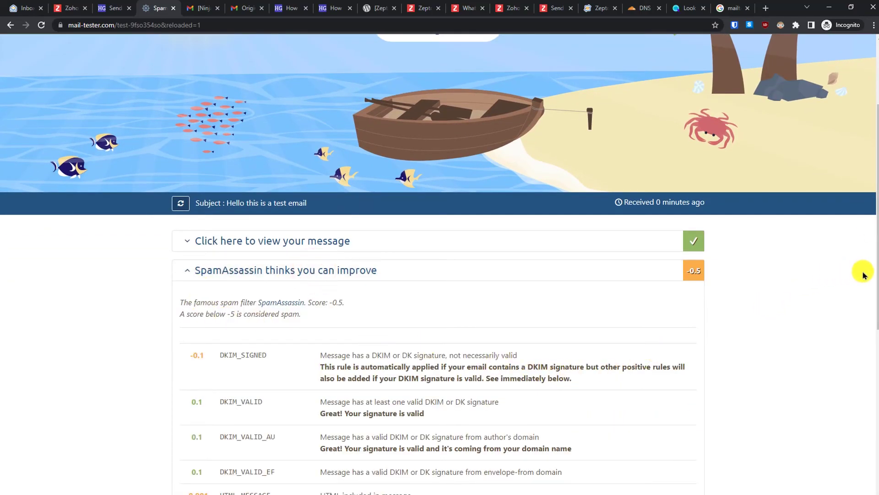
left_click_drag(873, 294, 876, 377)
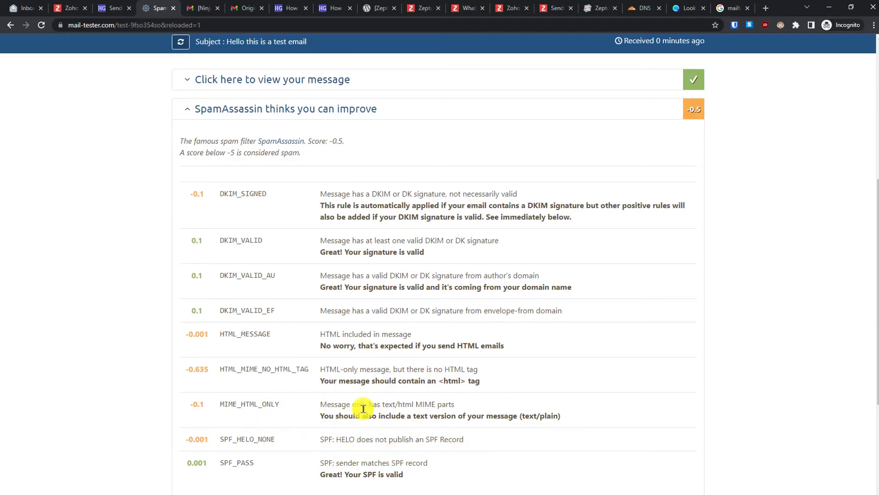
left_click(378, 115)
left_click(335, 109)
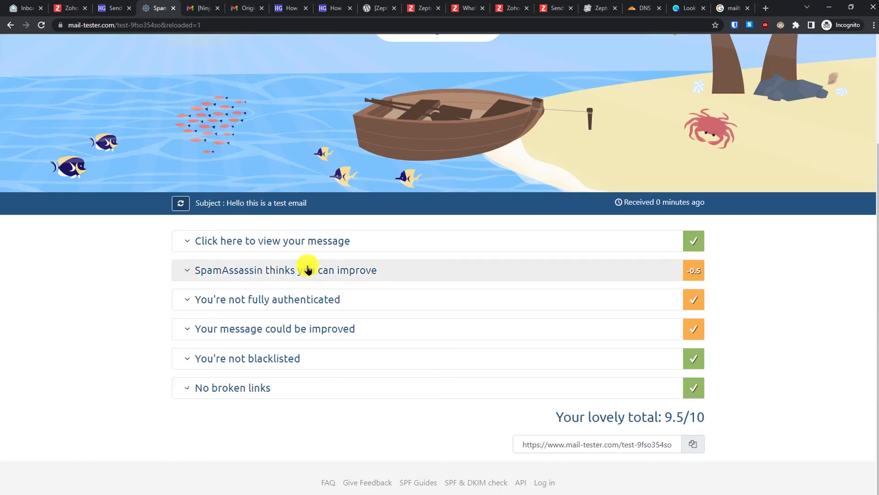
- Show the received message on mail-tester and check its sender address
left_click(306, 241)
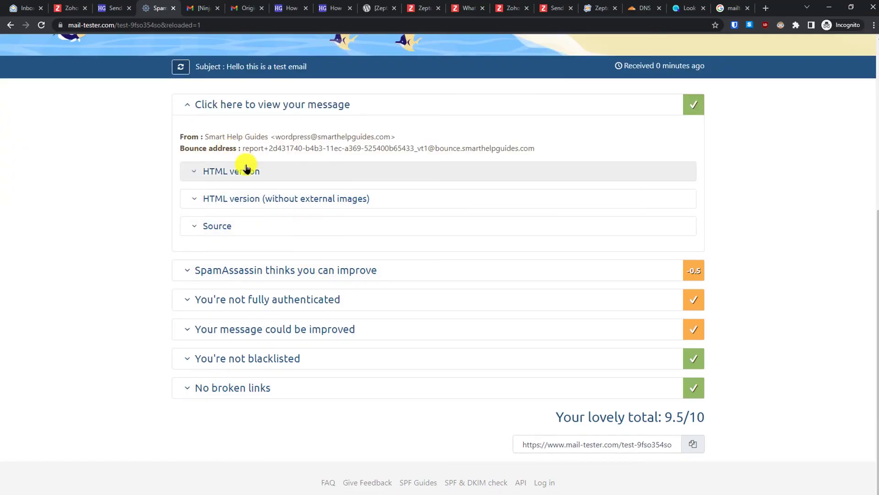
left_click_drag(275, 133, 476, 141)
left_click(491, 142)
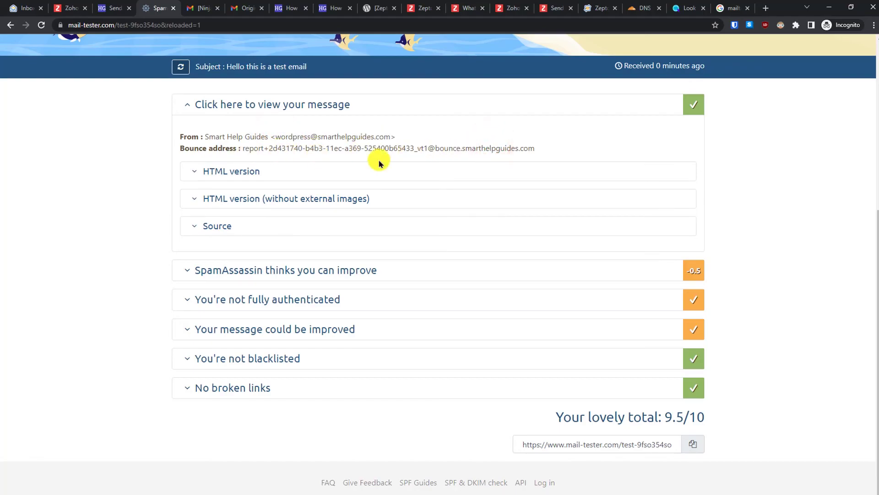
- Preview the message's HTML version and raw source, then open the authentication results
left_click(300, 165)
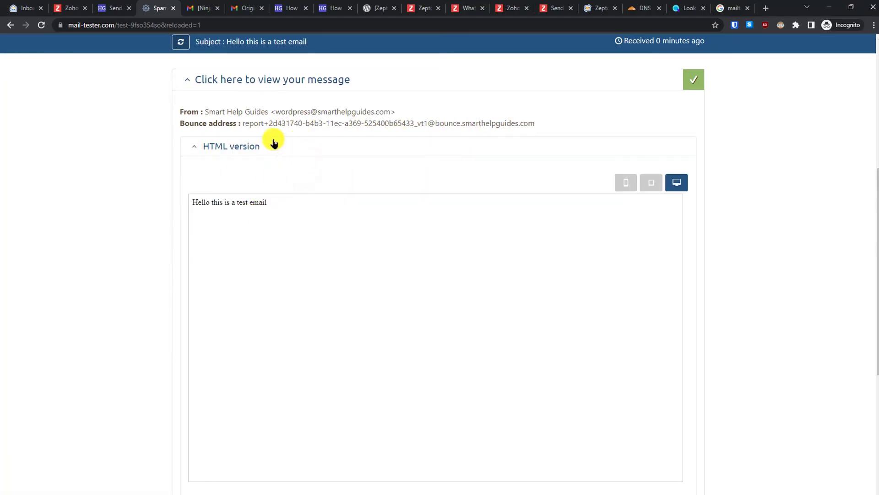
left_click(273, 139)
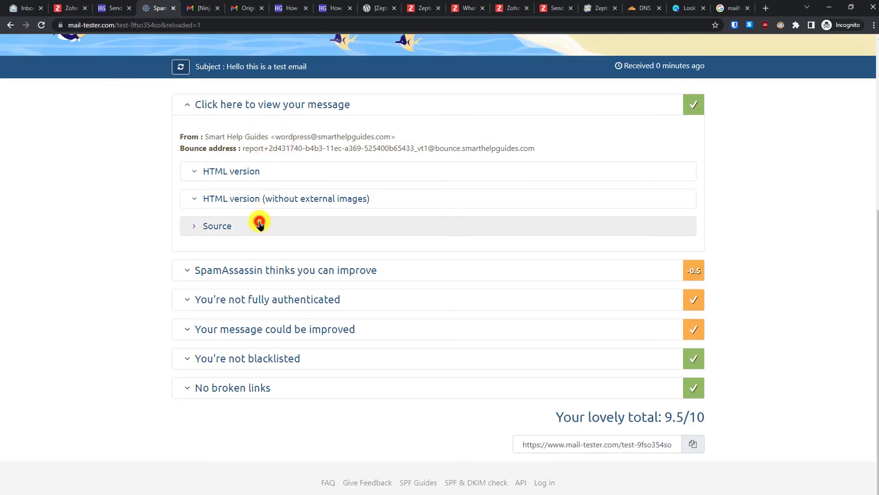
left_click(258, 221)
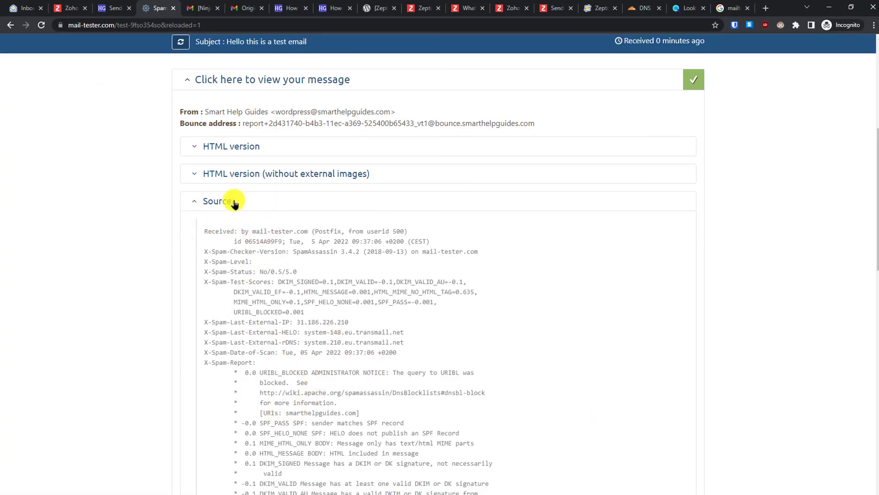
left_click(236, 201)
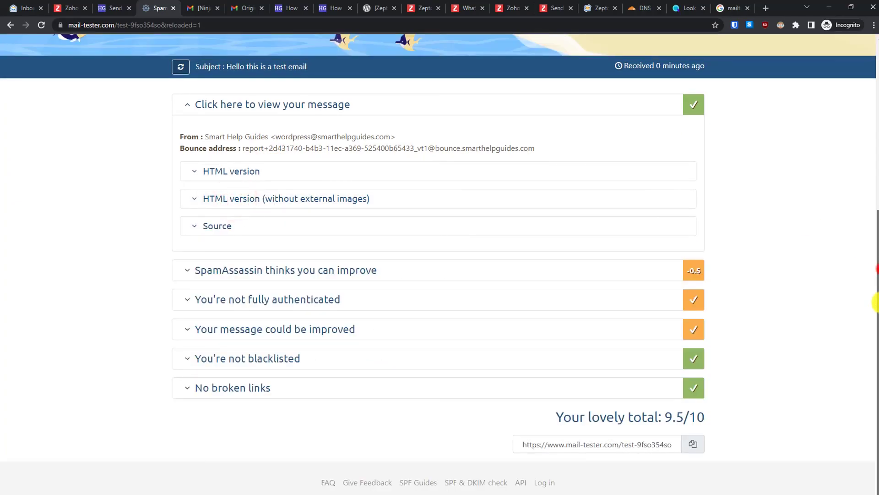
left_click(427, 307)
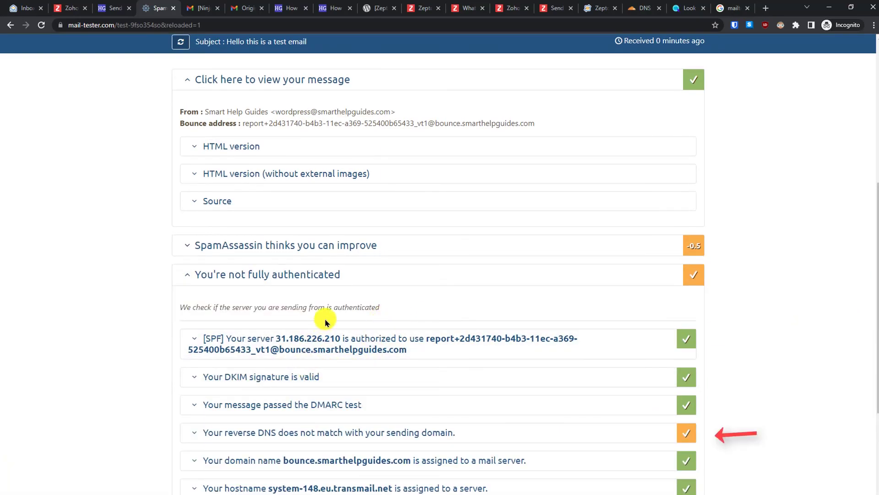
- Read the explanation of the reverse DNS mismatch with the sending domain
left_click(189, 301)
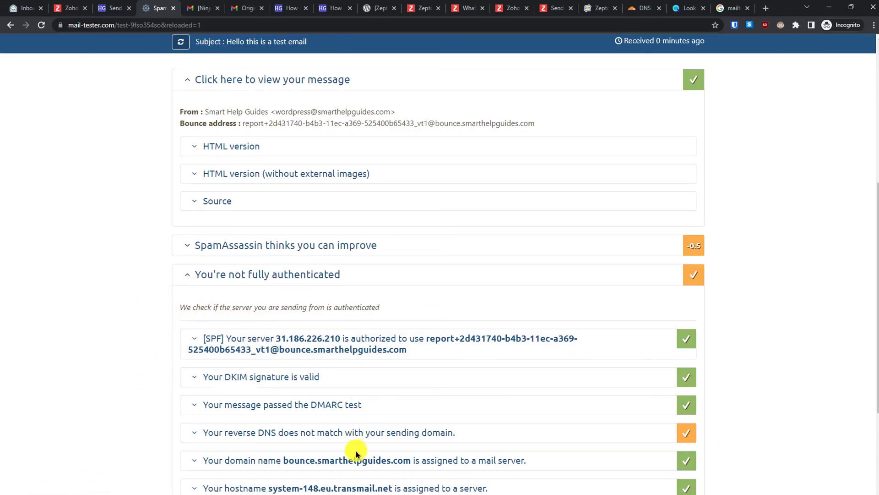
left_click(247, 433)
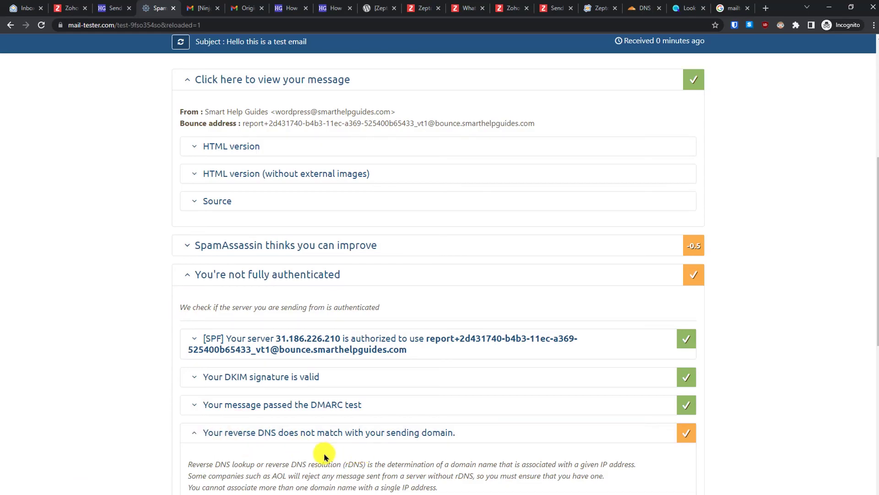
left_click(293, 435)
left_click_drag(873, 340, 864, 408)
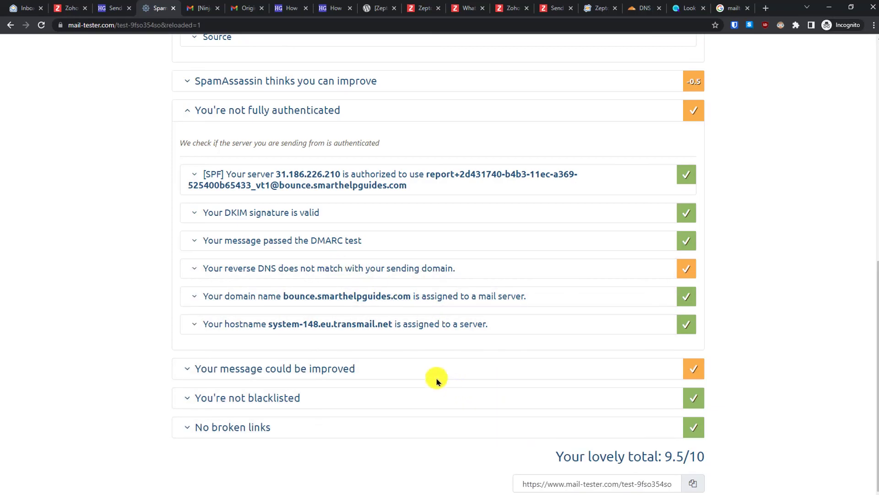
- Show the message formatting checks, noting the missing List-Unsubscribe header, and scroll back to the score
left_click(396, 374)
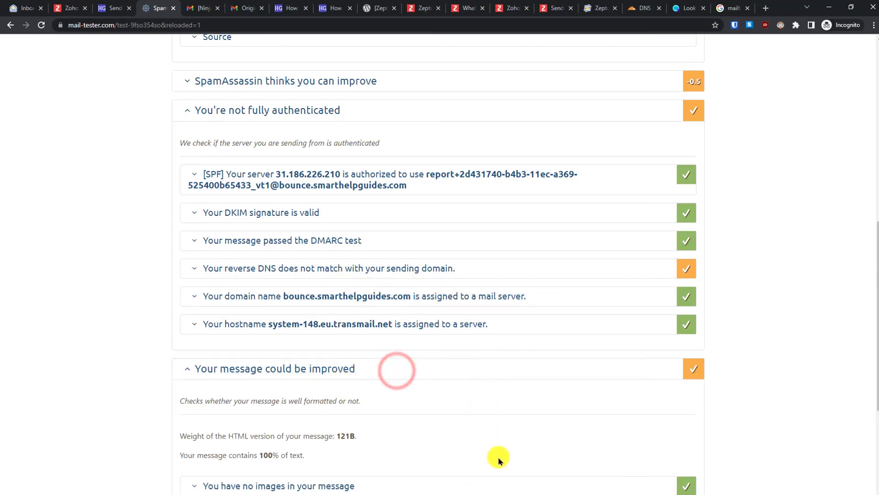
left_click_drag(876, 339, 859, 216)
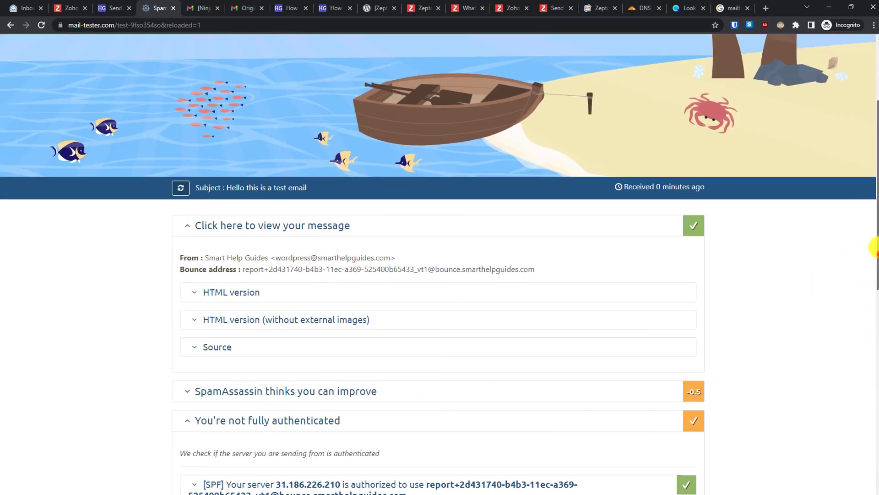
left_click(875, 257)
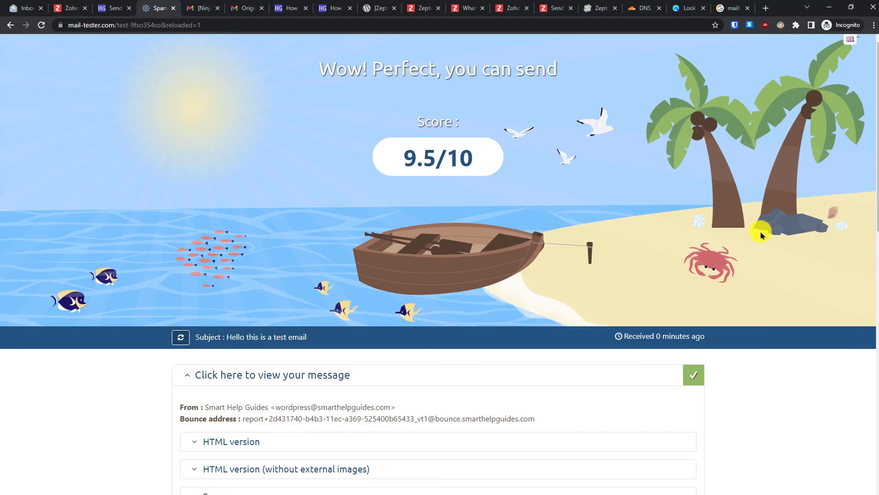